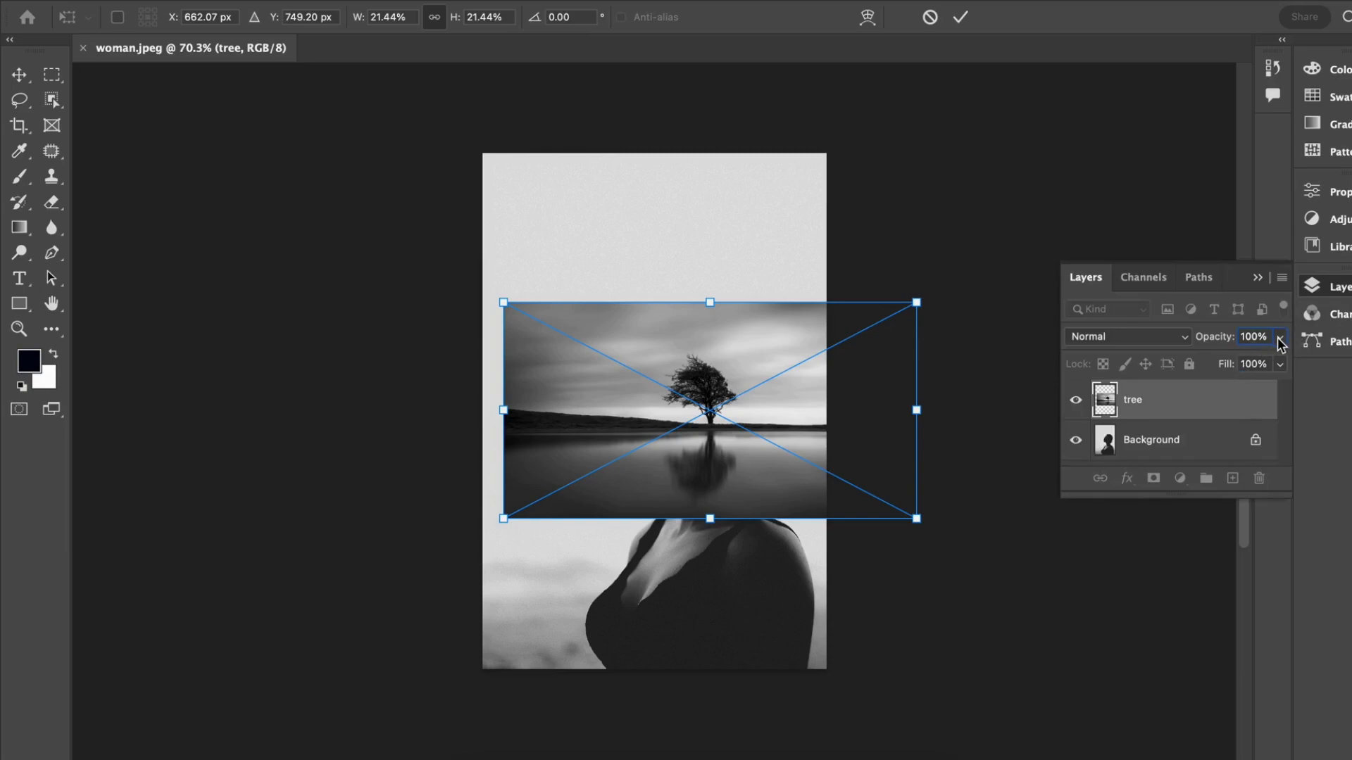
Step: Lower the tree image's opacity to 68%, scale it to 23.50% and position the tree inside the woman's head
left_click_drag(1281, 359, 1249, 359)
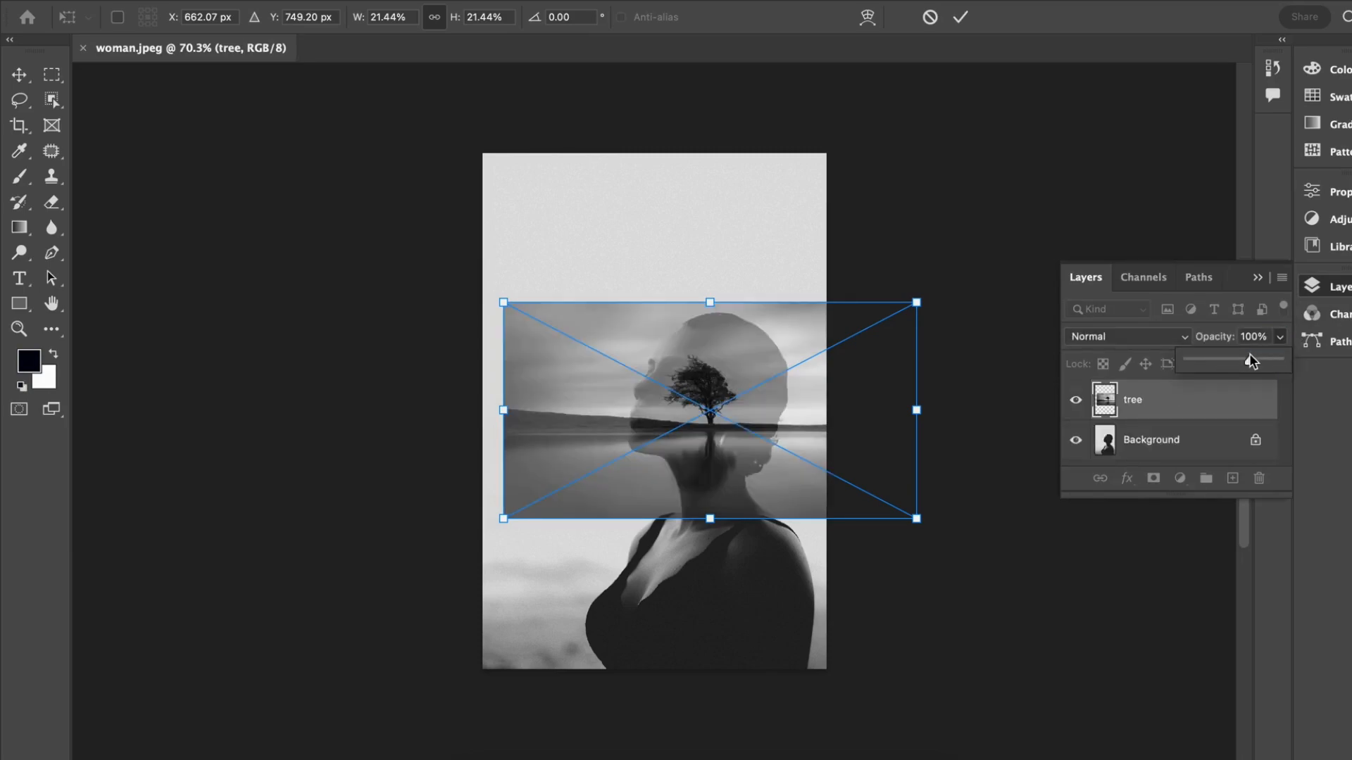
left_click_drag(706, 453, 703, 441)
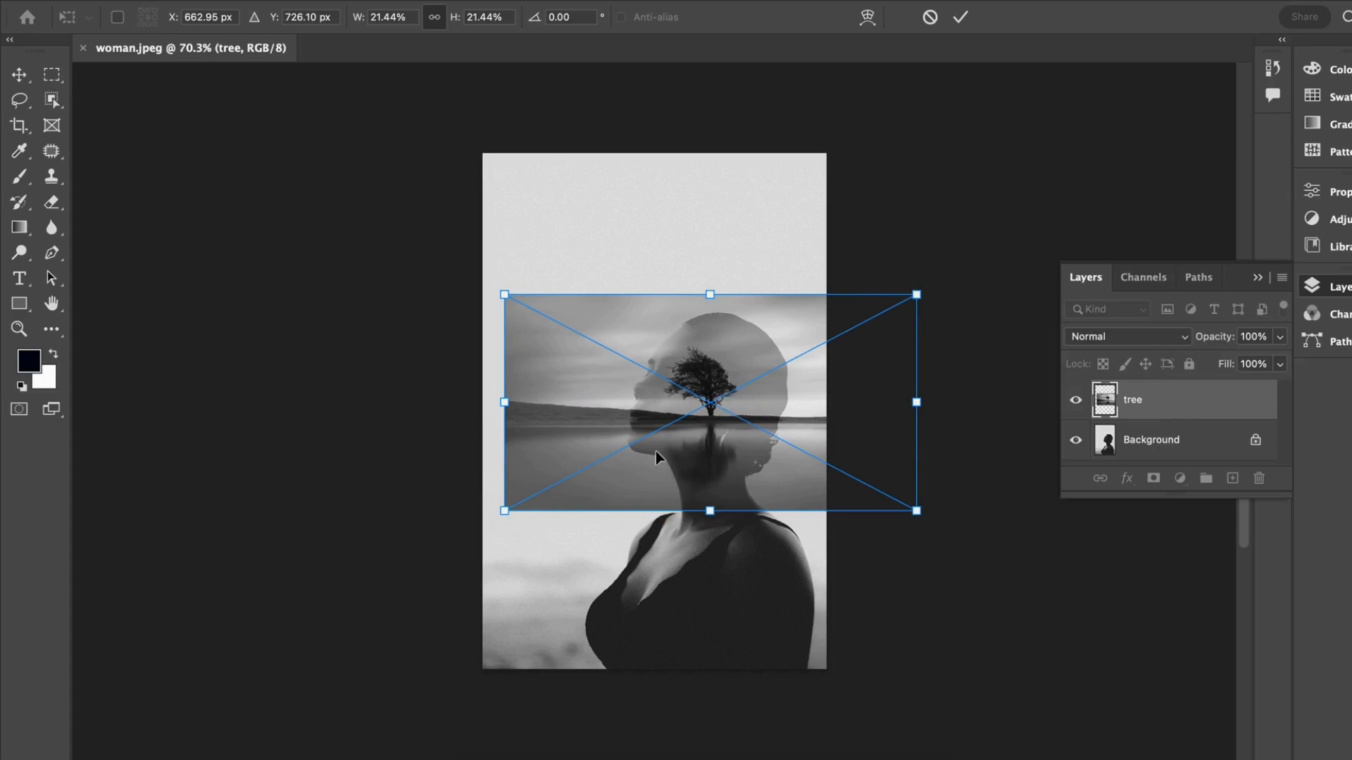
left_click_drag(715, 521, 714, 542)
left_click_drag(761, 447, 754, 415)
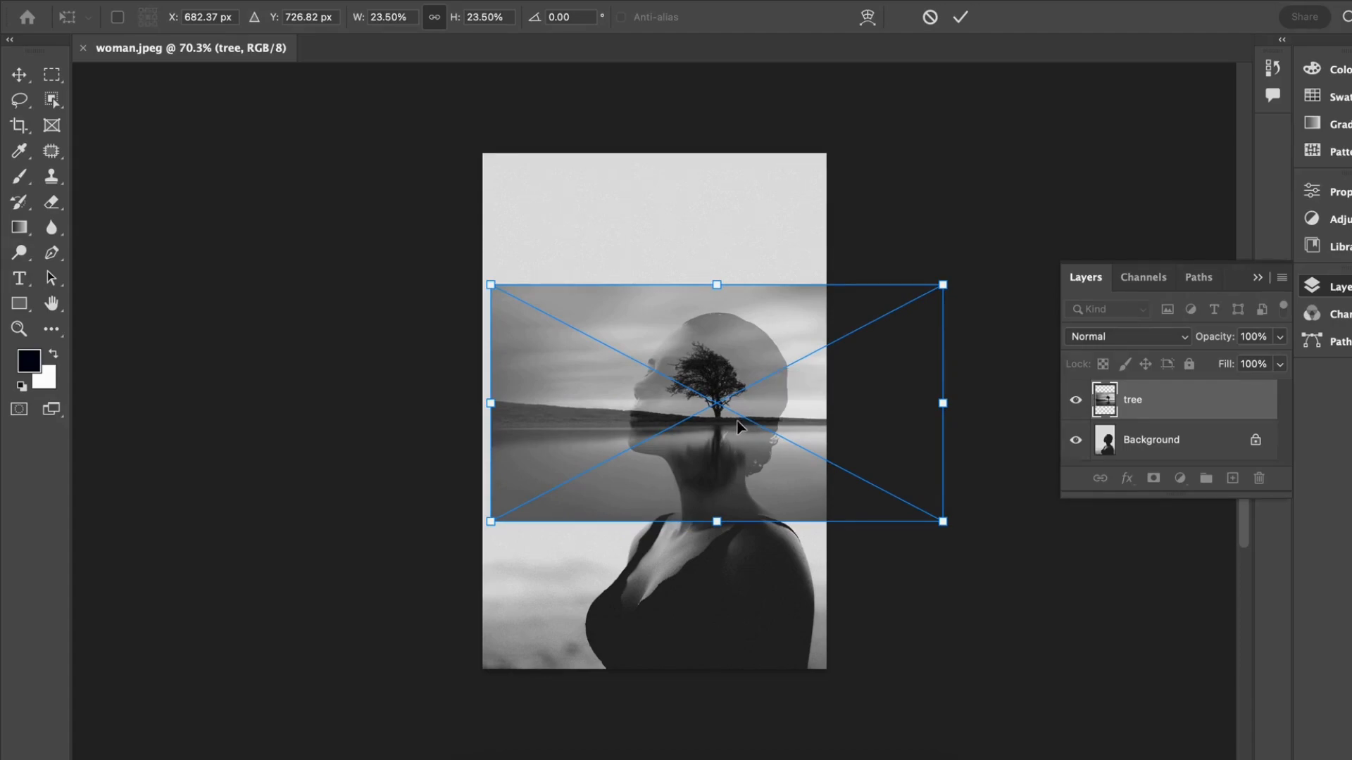
key("Return")
key("b")
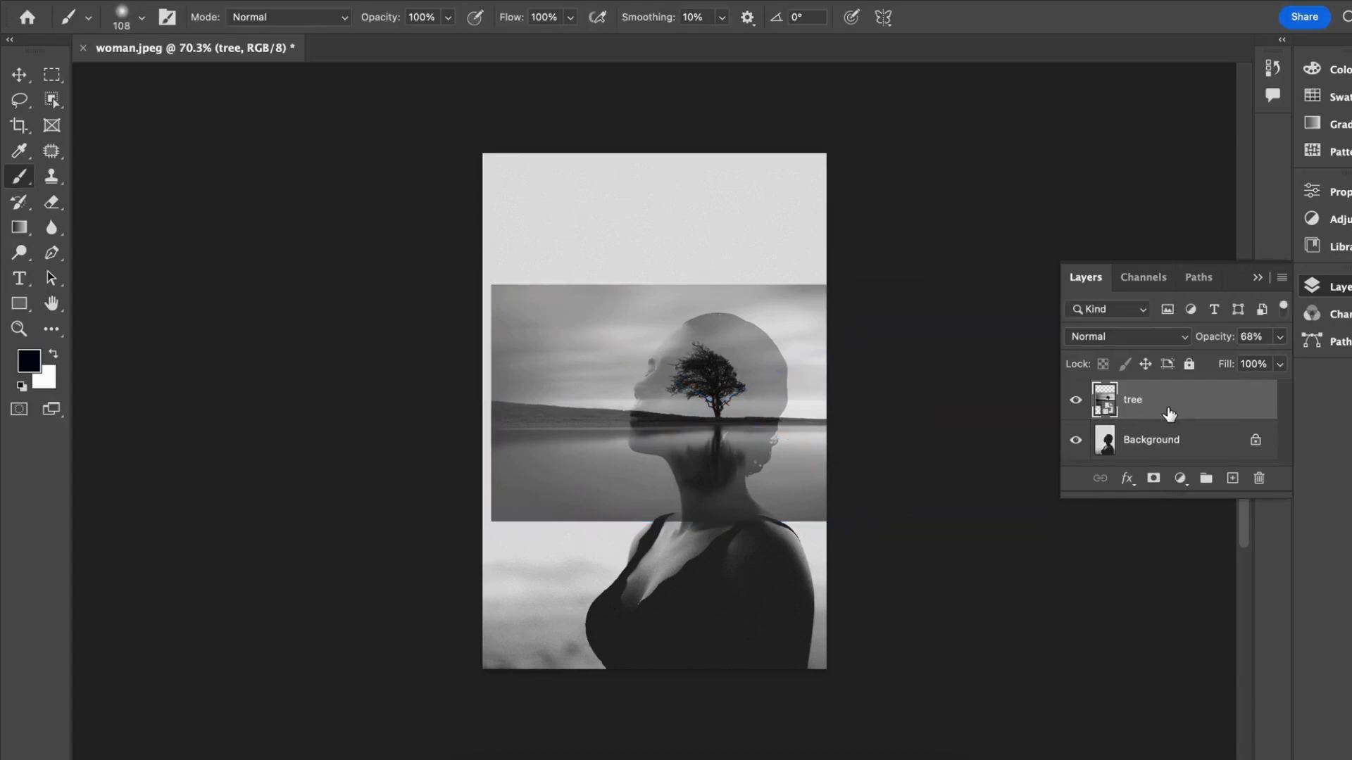
Step: Set the tree layer's opacity to 100% and its blend mode to Screen
left_click(1280, 336)
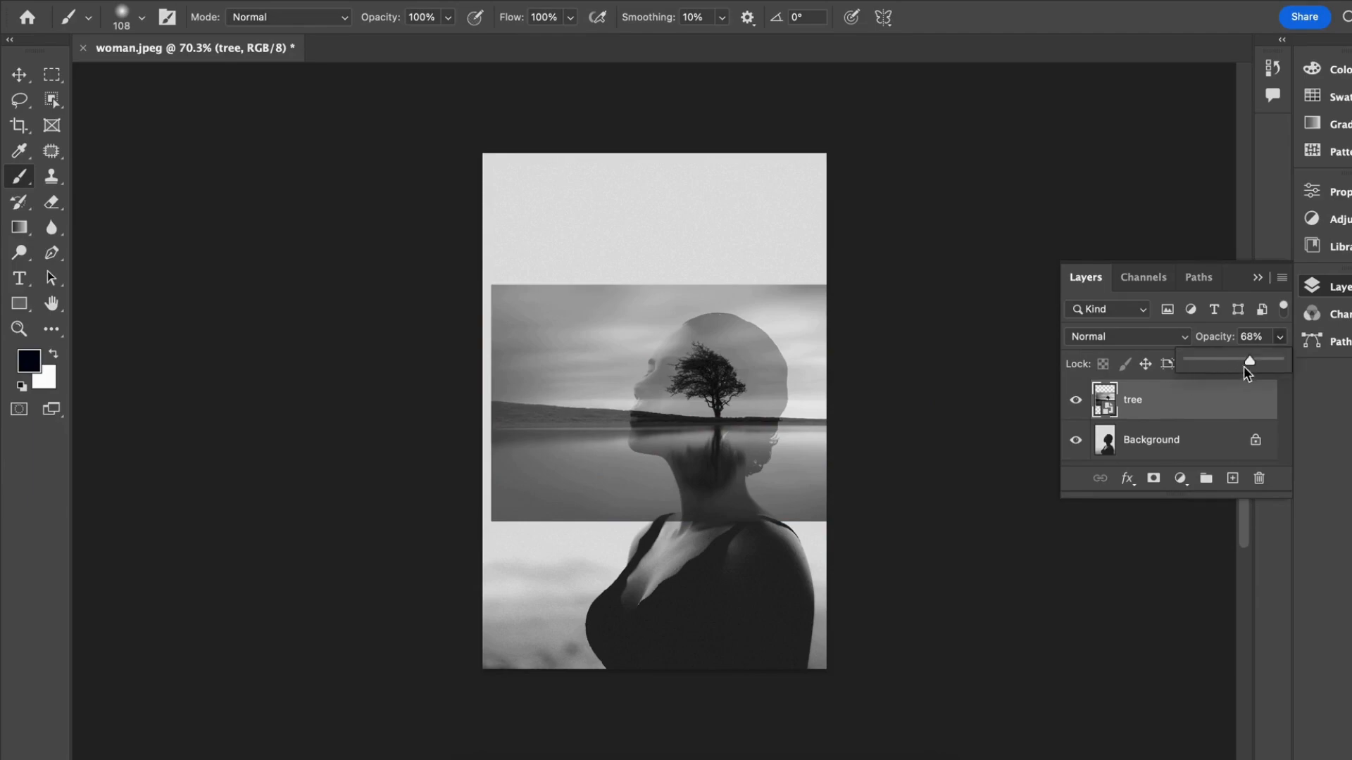
left_click_drag(1271, 361, 1288, 361)
left_click(1141, 337)
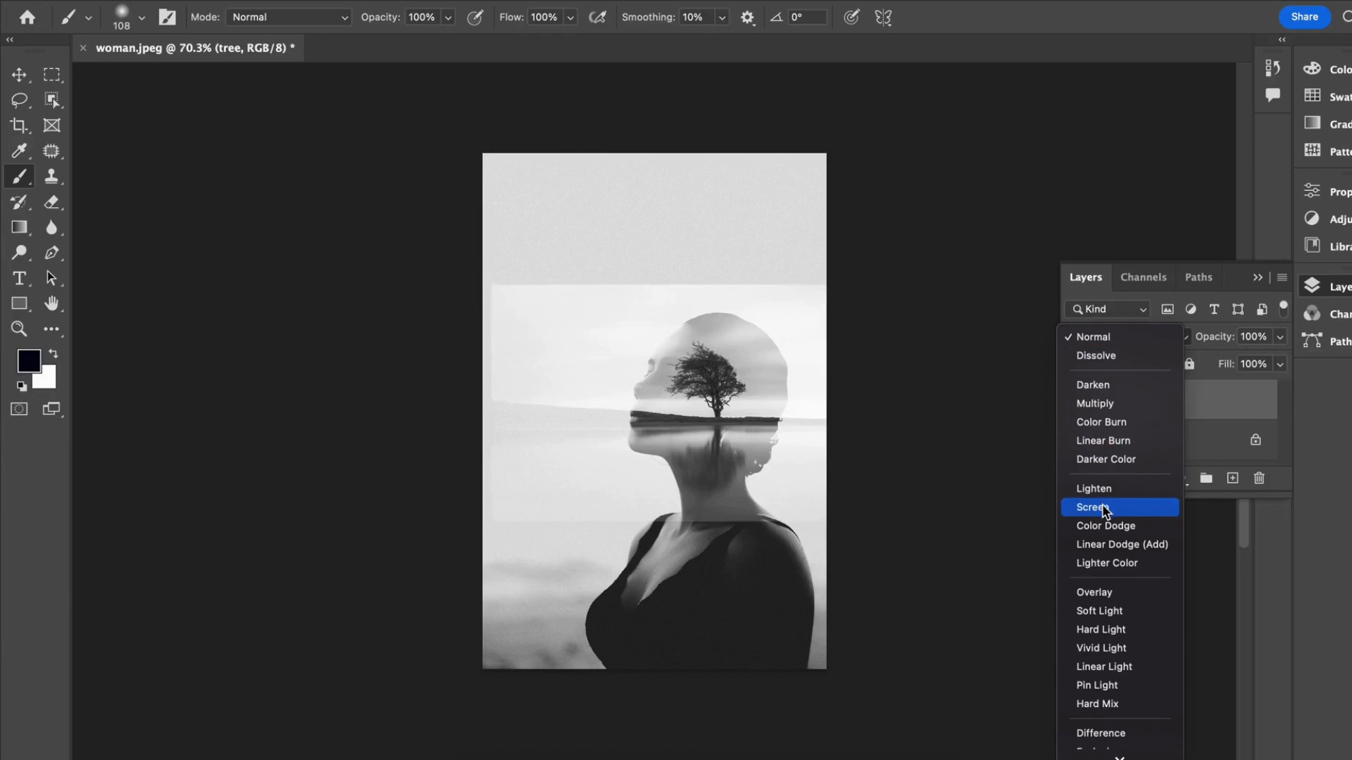
left_click(1126, 507)
Step: Add a layer mask to the tree layer and paint black over the landscape above and behind the woman's head
left_click(1153, 480)
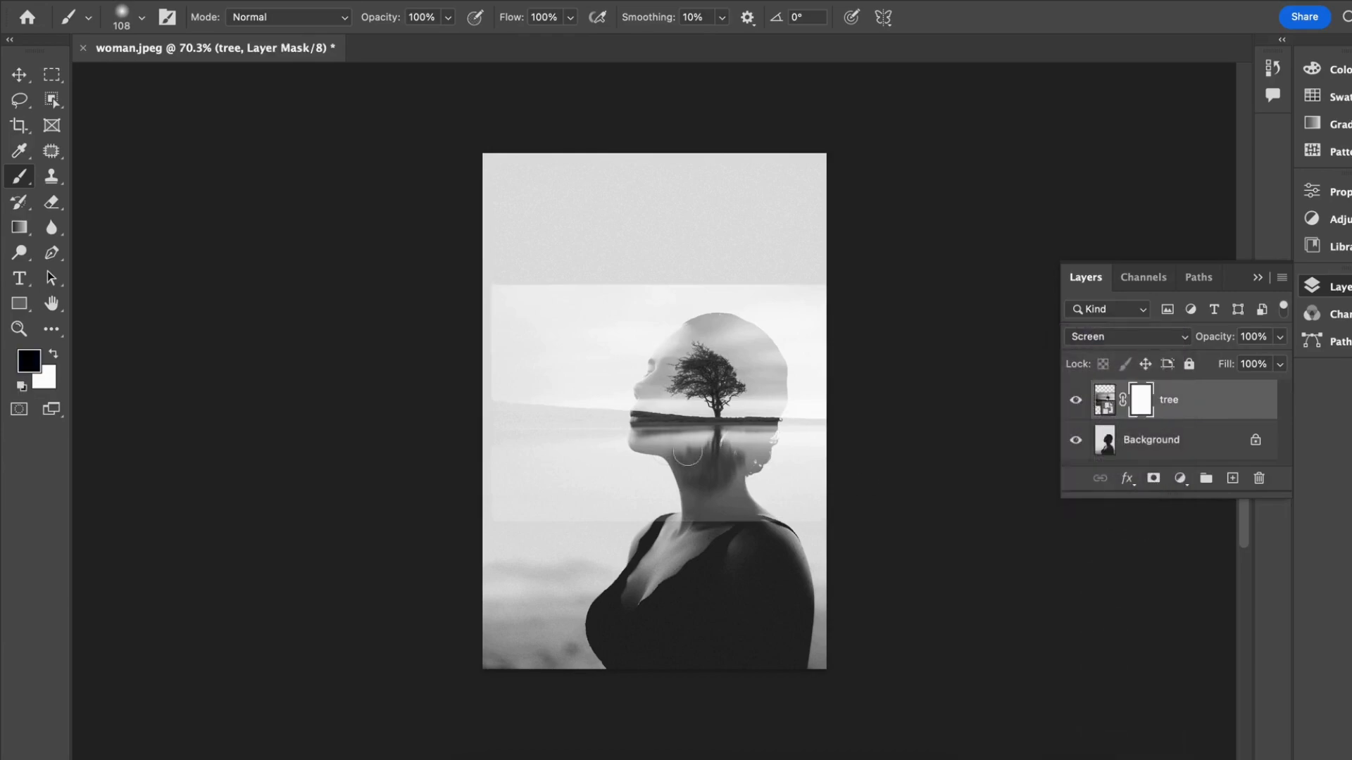
scroll(469, 429, "up", 5)
scroll(473, 395, "up", 2)
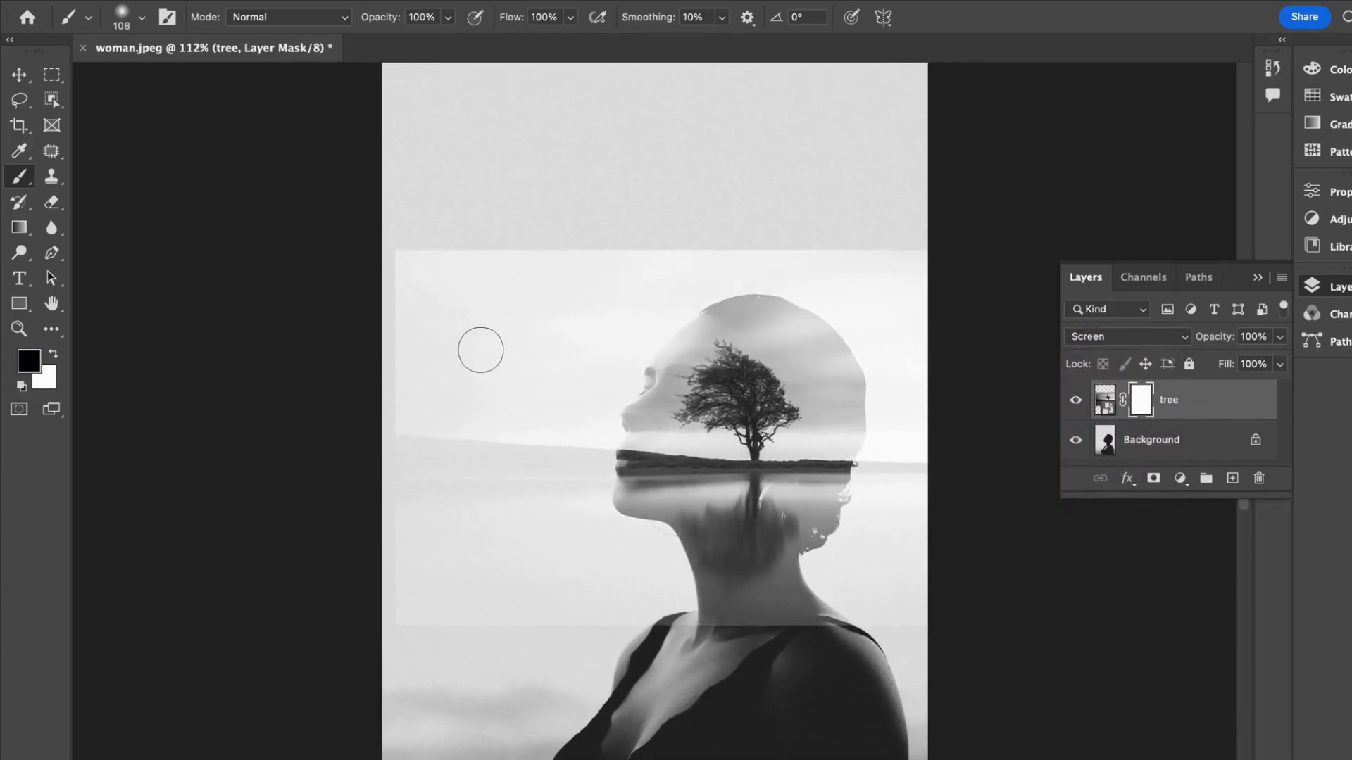
scroll(479, 350, "left", 1)
mouse_move(387, 241)
left_mouse_down()
mouse_move(625, 257)
mouse_move(846, 244)
mouse_move(935, 266)
mouse_move(954, 303)
mouse_move(955, 469)
mouse_move(920, 610)
left_mouse_up()
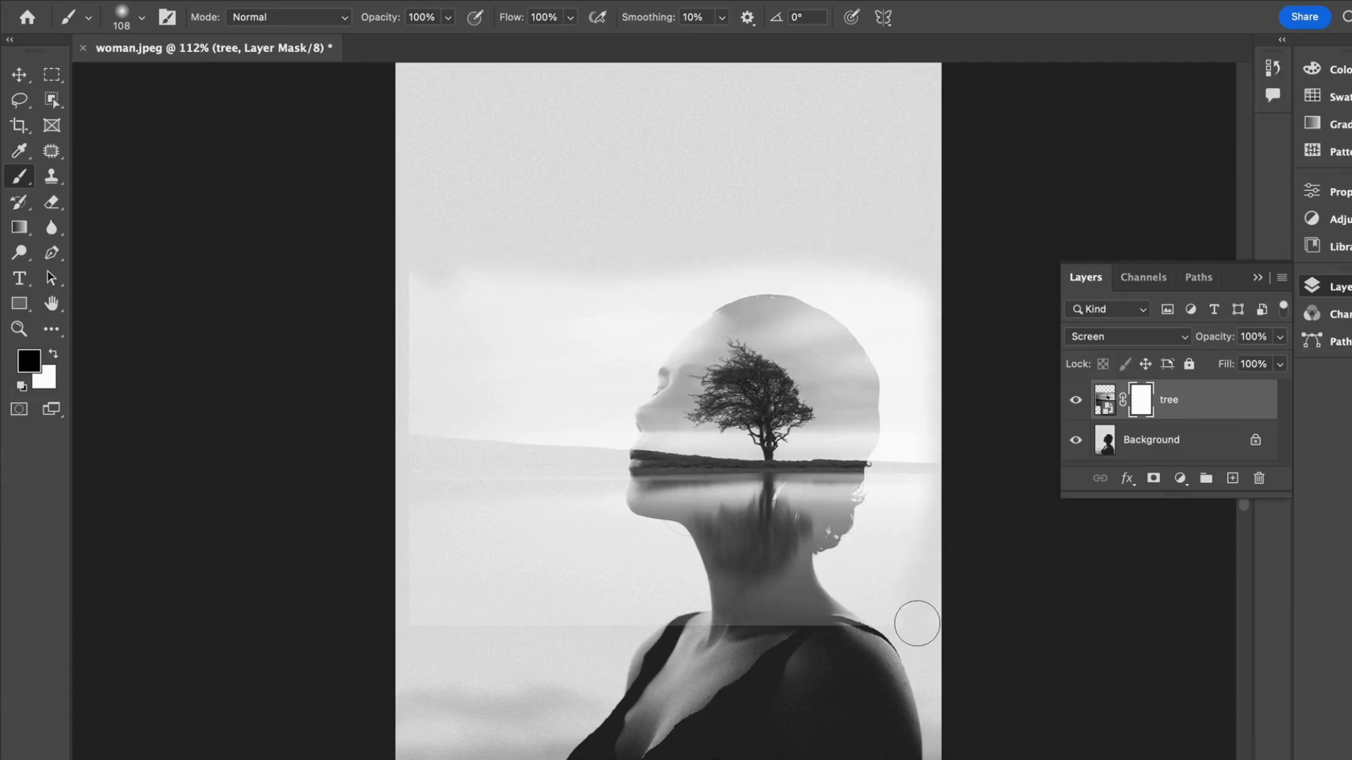
mouse_move(854, 561)
left_mouse_down()
mouse_move(906, 526)
mouse_move(921, 455)
left_mouse_up()
mouse_move(730, 247)
left_mouse_down()
mouse_move(544, 293)
mouse_move(774, 266)
mouse_move(871, 280)
mouse_move(979, 405)
mouse_move(873, 216)
mouse_move(917, 375)
mouse_move(910, 337)
mouse_move(824, 264)
mouse_move(899, 348)
mouse_move(908, 529)
mouse_move(931, 387)
mouse_move(910, 471)
mouse_move(905, 453)
mouse_move(857, 573)
left_mouse_up()
Step: Mask out the tree image's sky and shoreline in front of the woman's face with black brush strokes
scroll(856, 575, "left", 1)
mouse_move(426, 250)
left_mouse_down()
mouse_move(422, 425)
mouse_move(488, 199)
mouse_move(432, 205)
left_mouse_up()
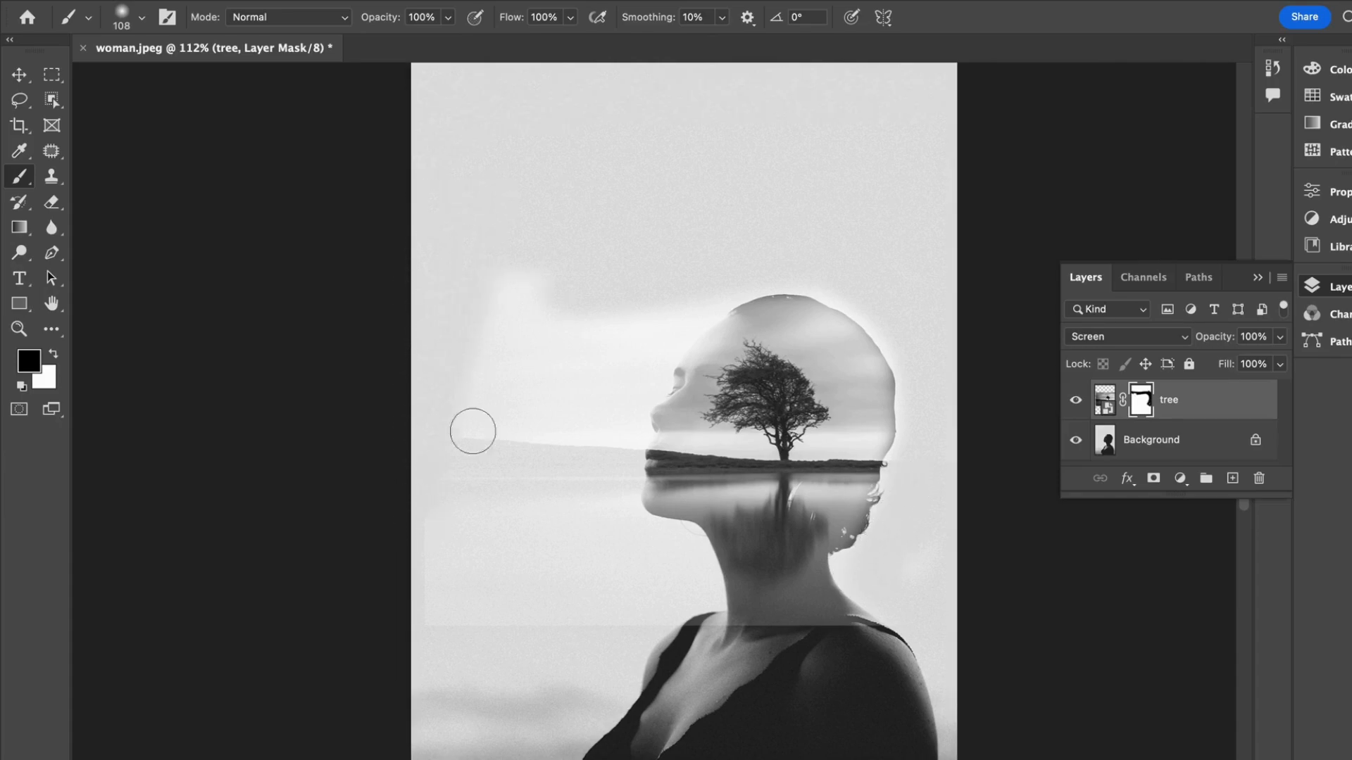
left_click_drag(437, 491, 533, 289)
scroll(561, 208, "down", 1)
key("super+plus")
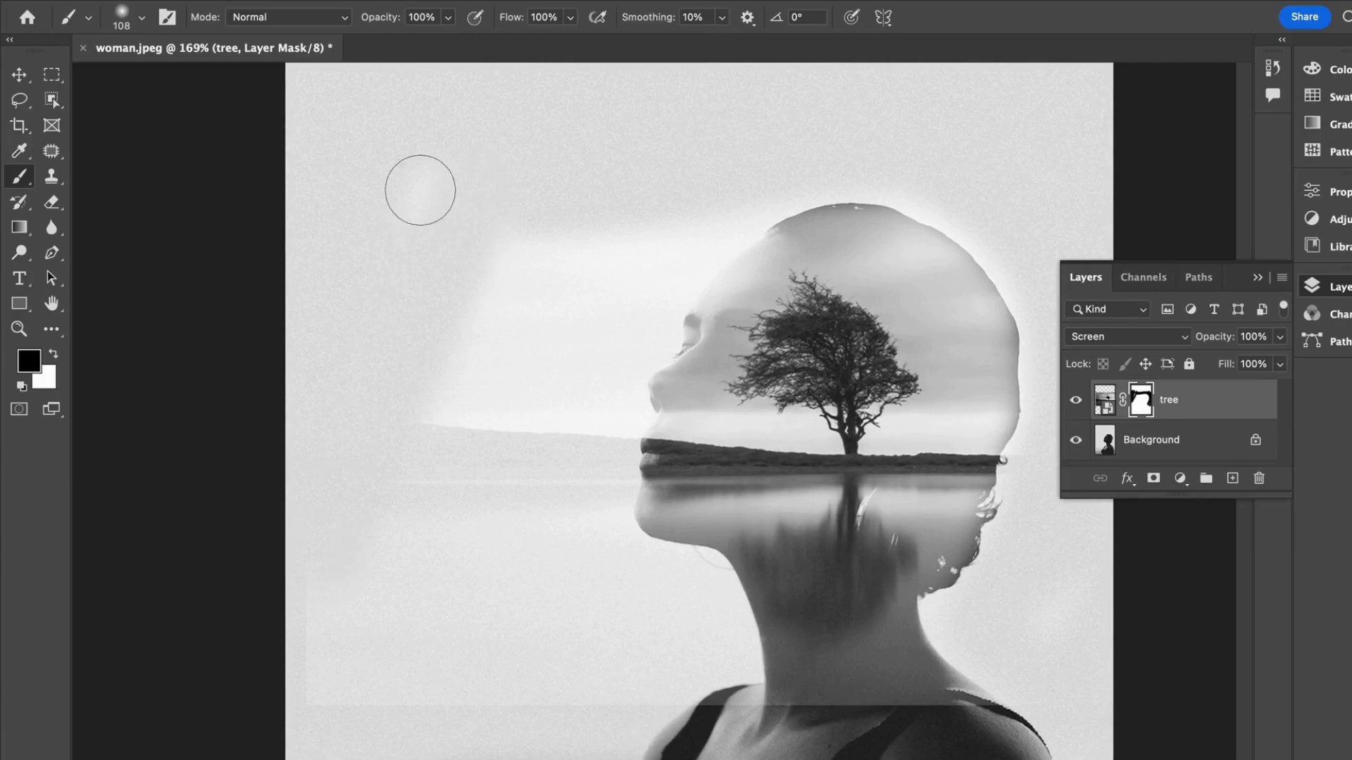
left_click_drag(419, 461, 598, 193)
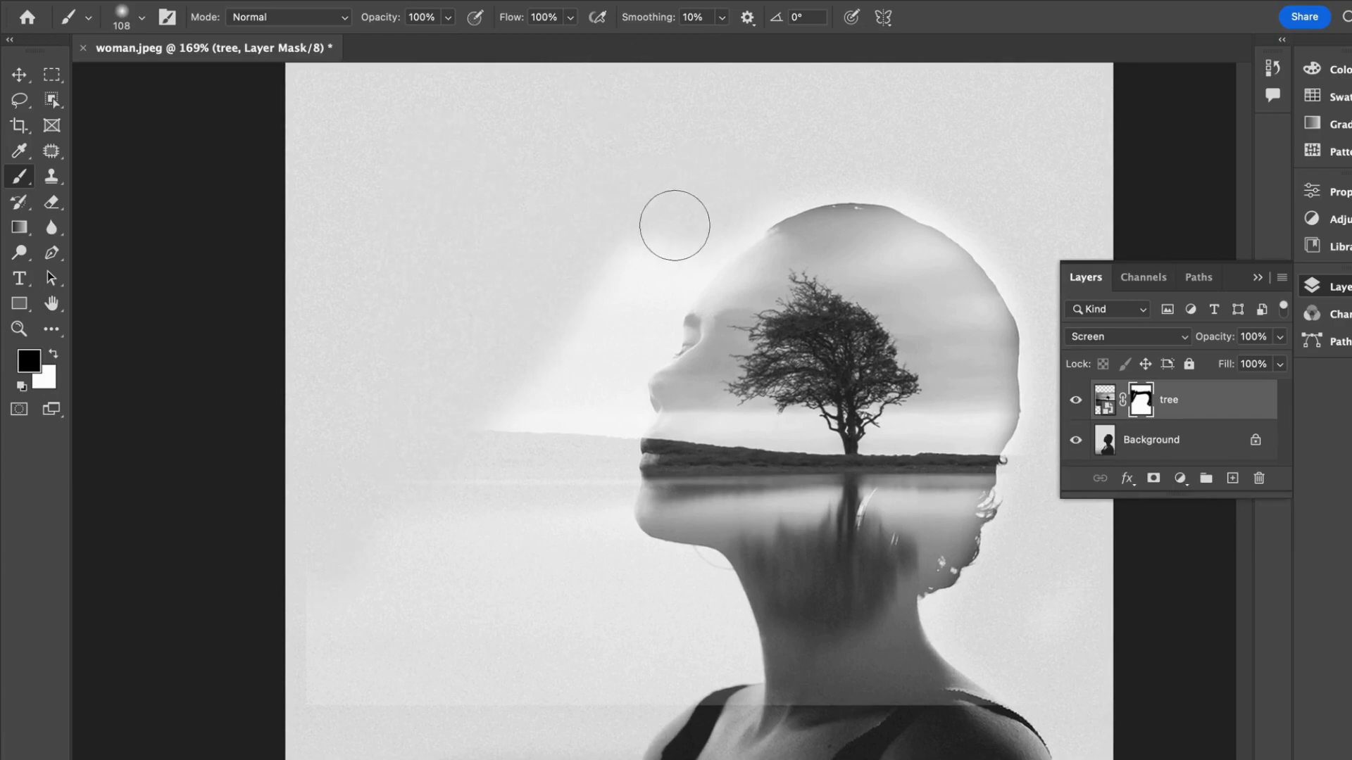
mouse_move(483, 413)
left_mouse_down()
mouse_move(658, 248)
mouse_move(710, 219)
mouse_move(675, 240)
mouse_move(484, 497)
mouse_move(584, 385)
mouse_move(531, 452)
mouse_move(608, 412)
mouse_move(660, 319)
mouse_move(589, 391)
mouse_move(605, 416)
mouse_move(620, 412)
mouse_move(657, 315)
mouse_move(612, 346)
mouse_move(634, 328)
left_mouse_up()
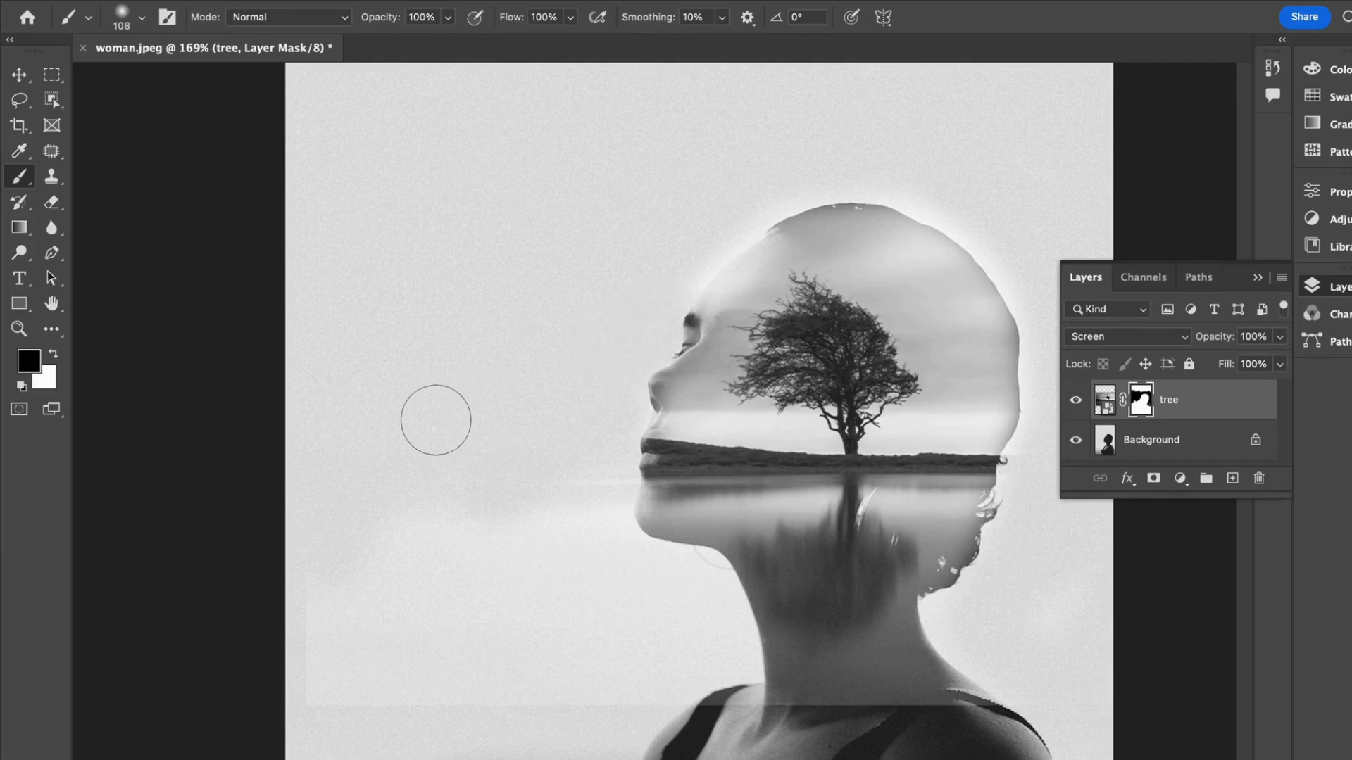
Step: Paint black on the tree mask over the remaining lake area and image edges in front of the neck and chest
scroll(436, 420, "down", 8)
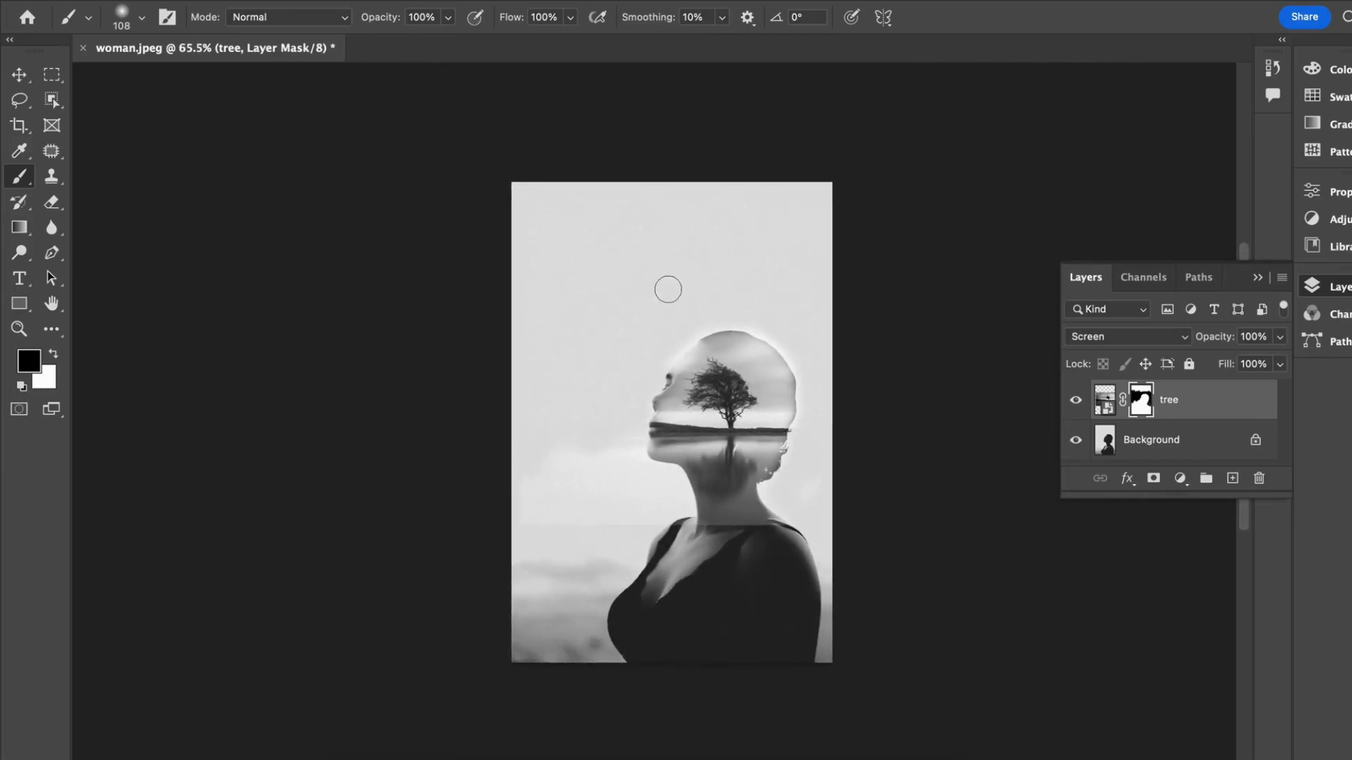
scroll(660, 321, "up", 4)
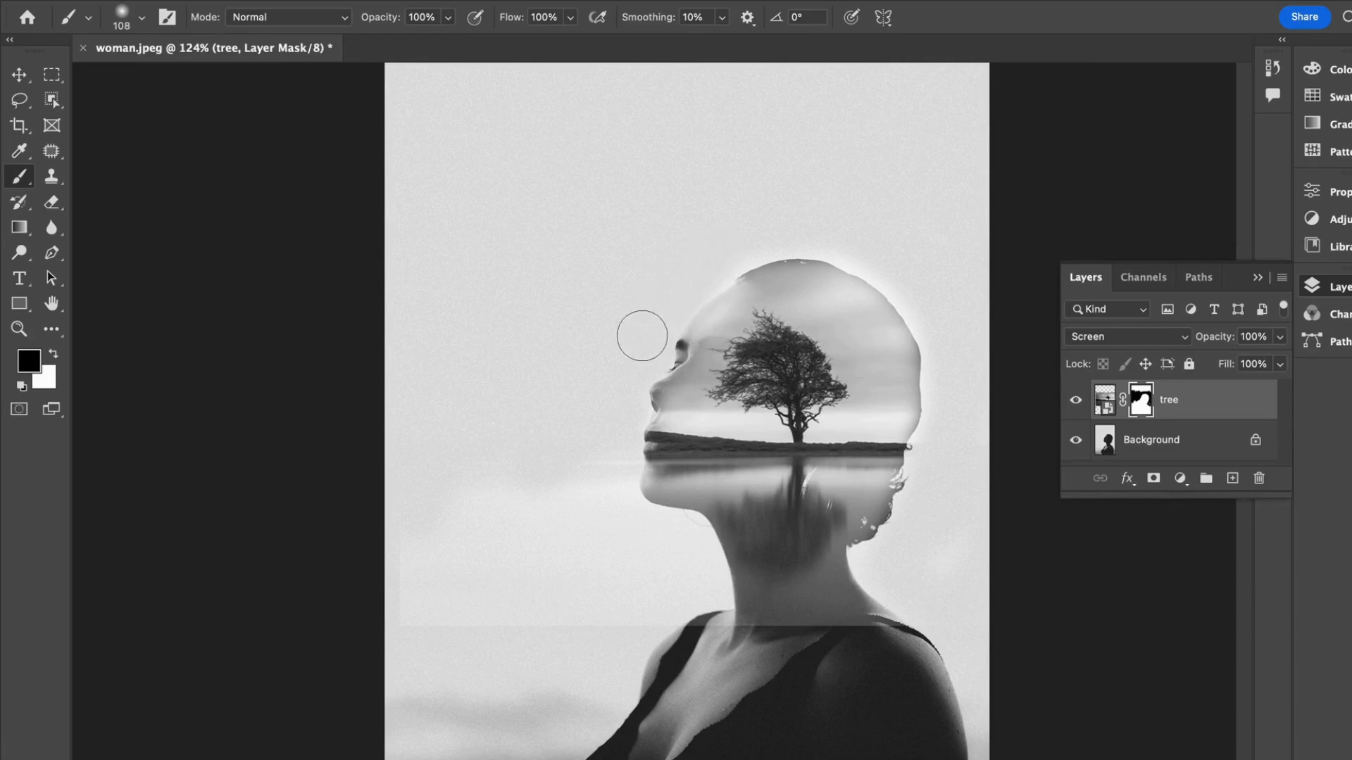
scroll(625, 326, "down", 5)
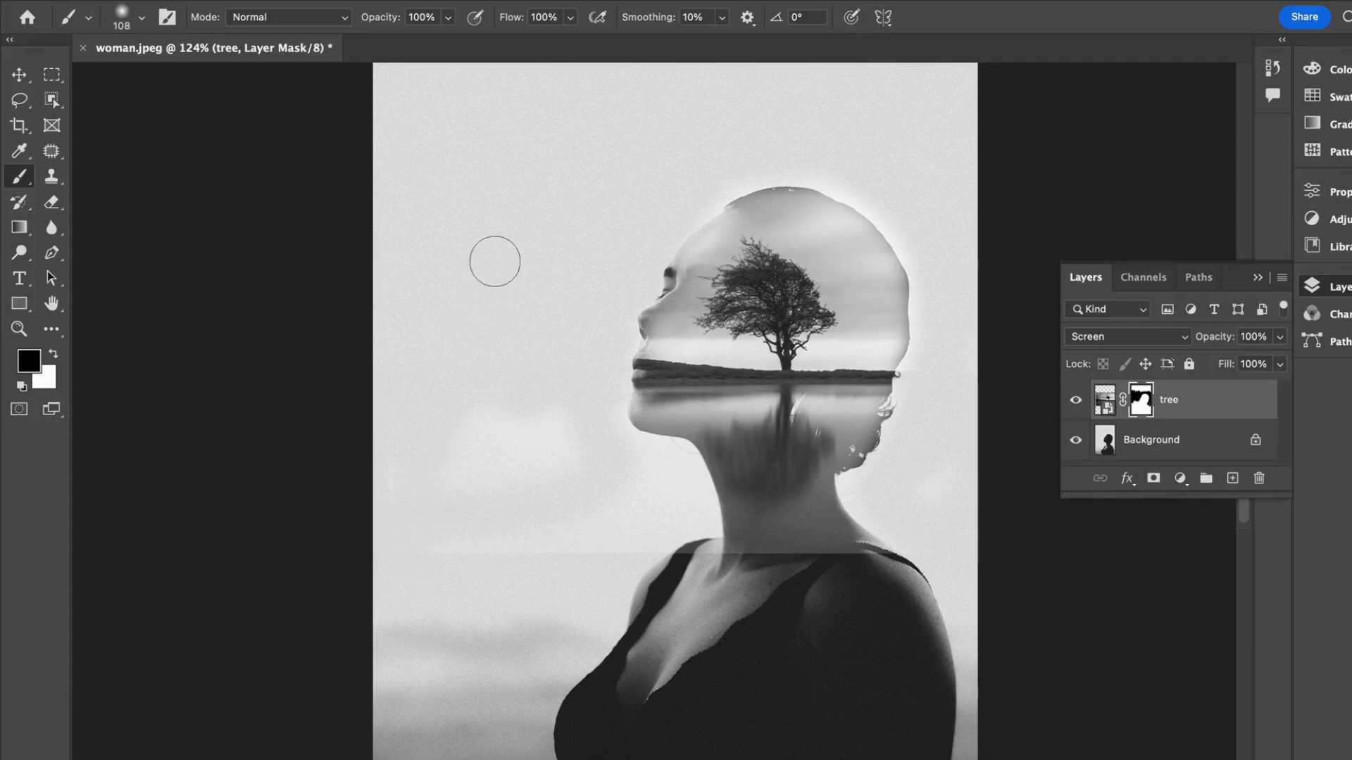
scroll(431, 190, "down", 5)
mouse_move(416, 470)
left_mouse_down()
mouse_move(552, 452)
mouse_move(676, 465)
left_mouse_up()
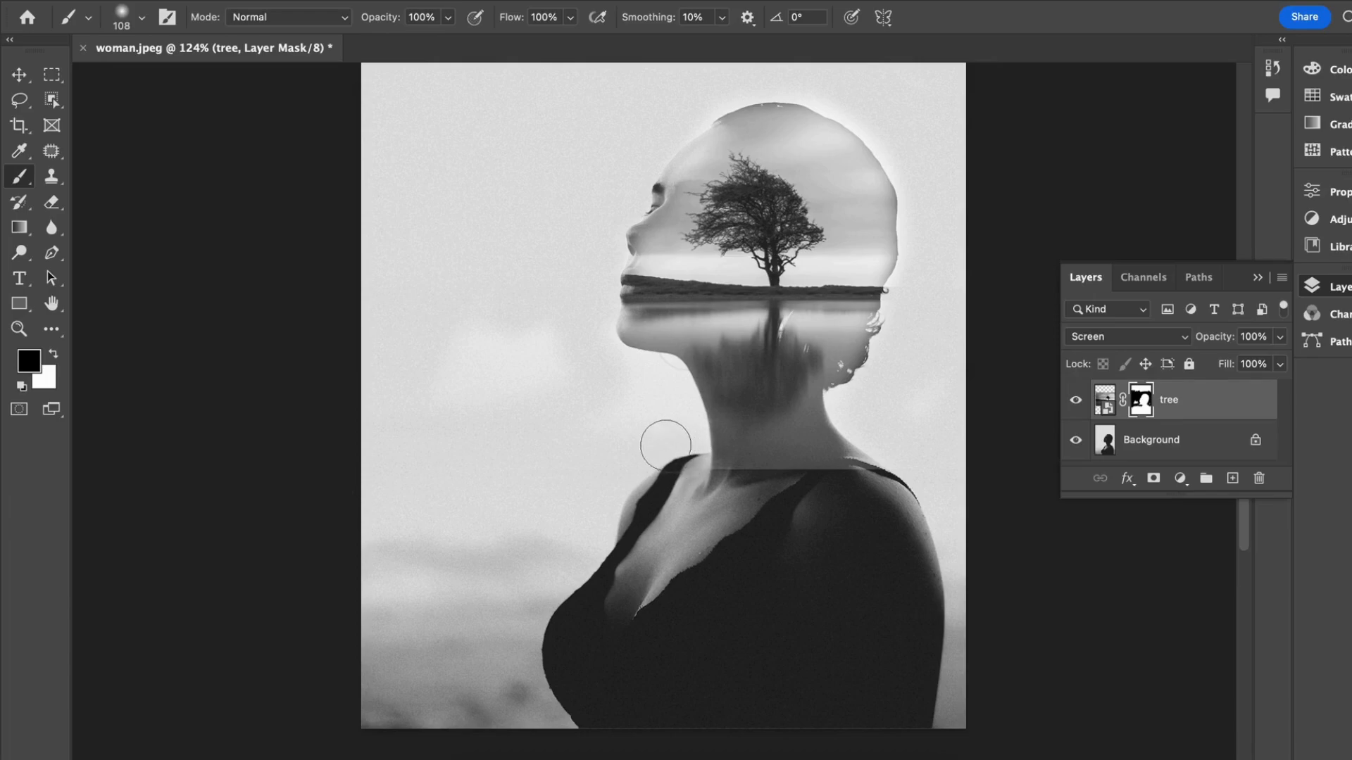
mouse_move(417, 417)
left_mouse_down()
mouse_move(444, 365)
mouse_move(521, 386)
mouse_move(636, 380)
mouse_move(667, 395)
mouse_move(675, 445)
left_mouse_up()
mouse_move(589, 459)
left_mouse_down()
mouse_move(463, 265)
mouse_move(454, 401)
mouse_move(420, 498)
mouse_move(371, 365)
mouse_move(396, 135)
left_mouse_up()
mouse_move(372, 426)
left_mouse_down()
mouse_move(531, 230)
mouse_move(459, 357)
mouse_move(528, 260)
mouse_move(391, 183)
left_mouse_up()
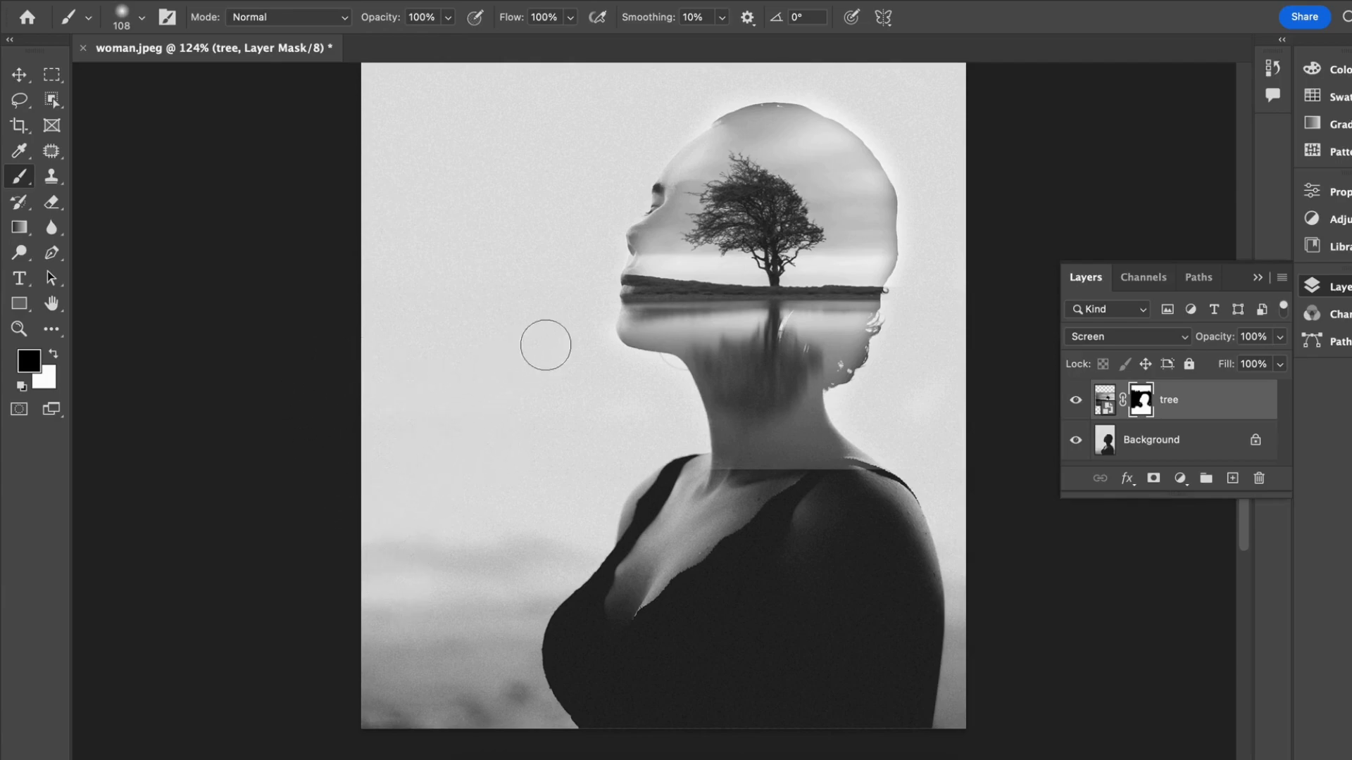
Step: Brush away the tree image's hard lower edge across the base of the neck and the shoulders
scroll(585, 356, "down", 1)
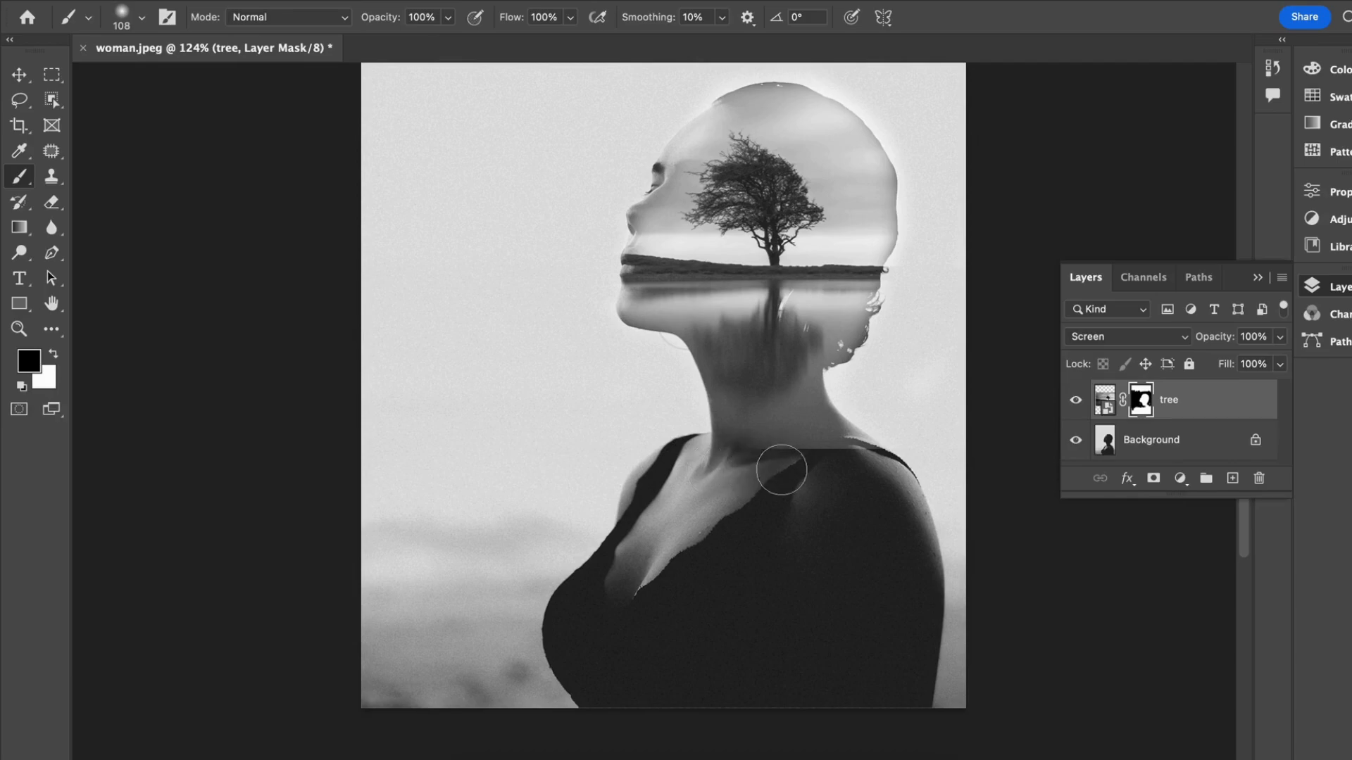
left_click_drag(783, 470, 854, 466)
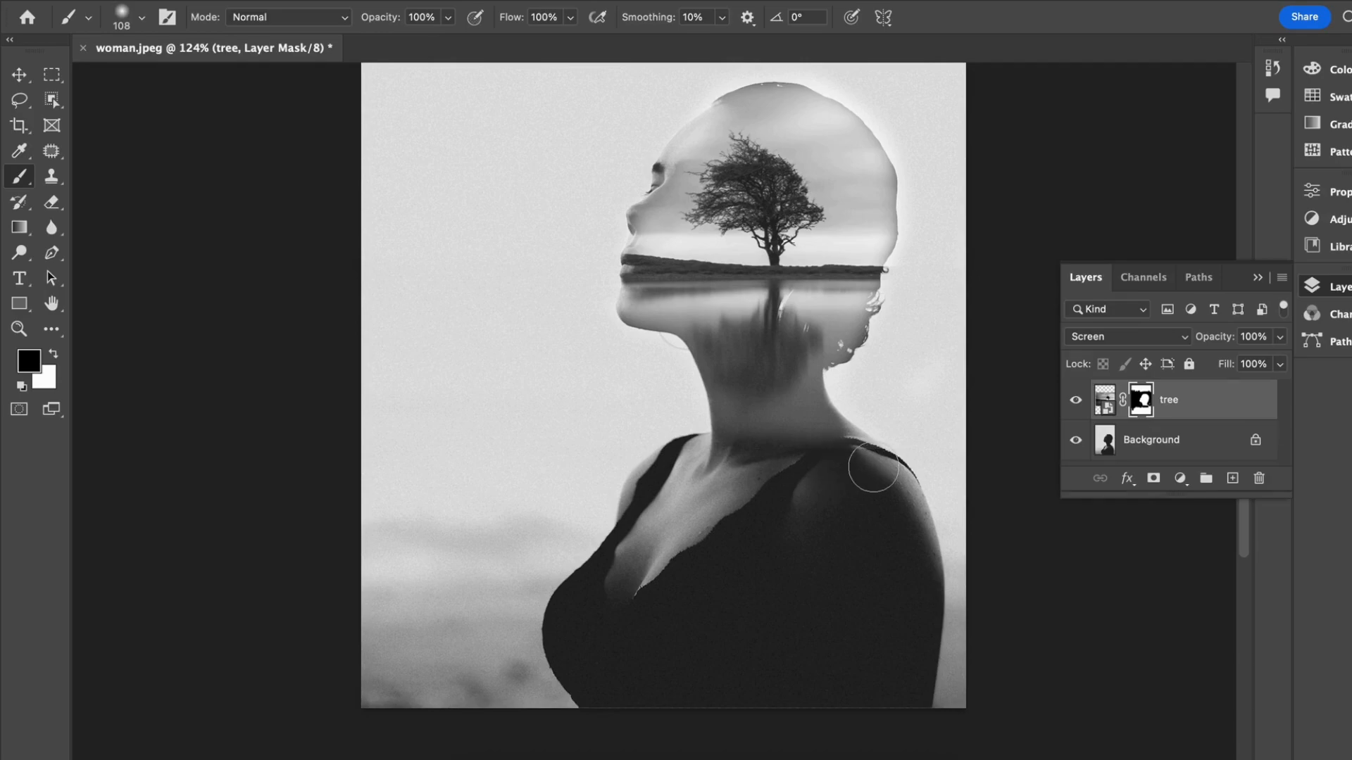
scroll(779, 492, "up", 5)
scroll(789, 479, "right", 2)
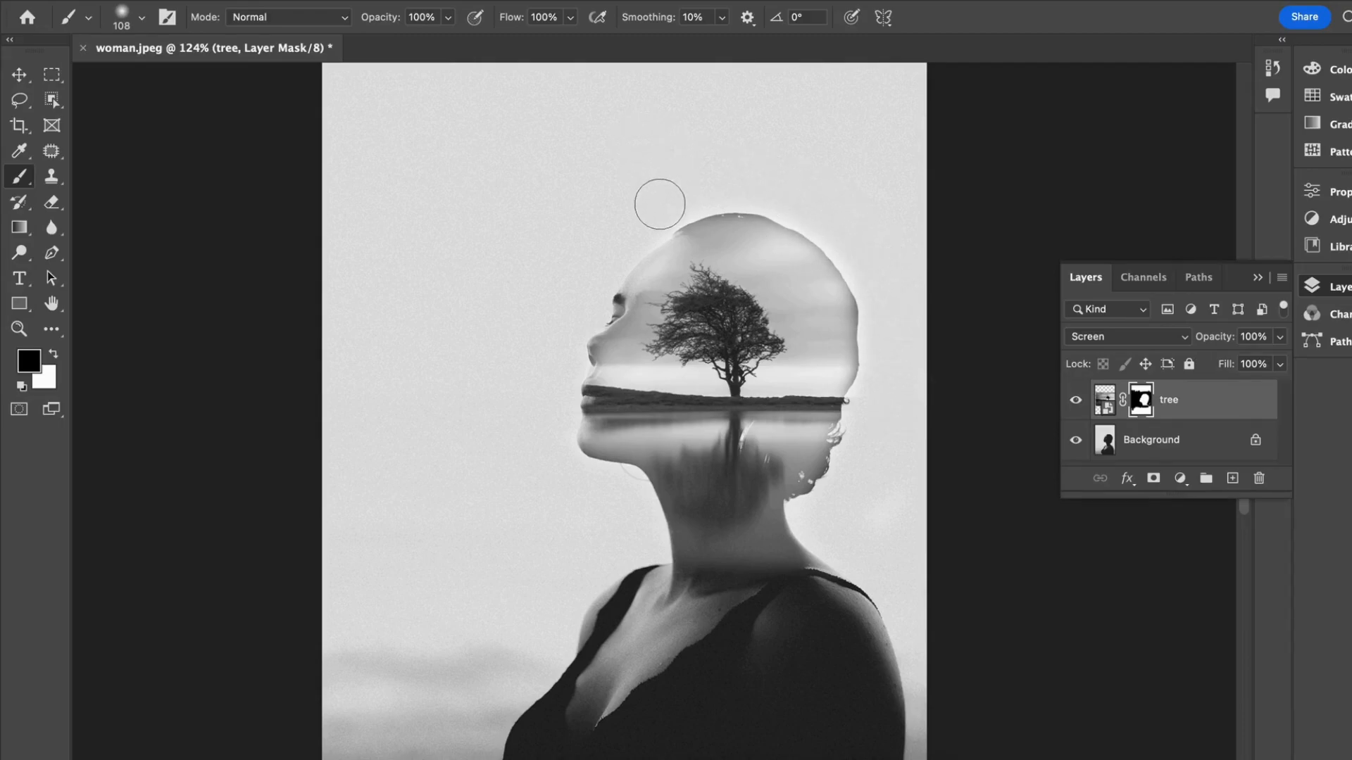
scroll(836, 353, "down", 4)
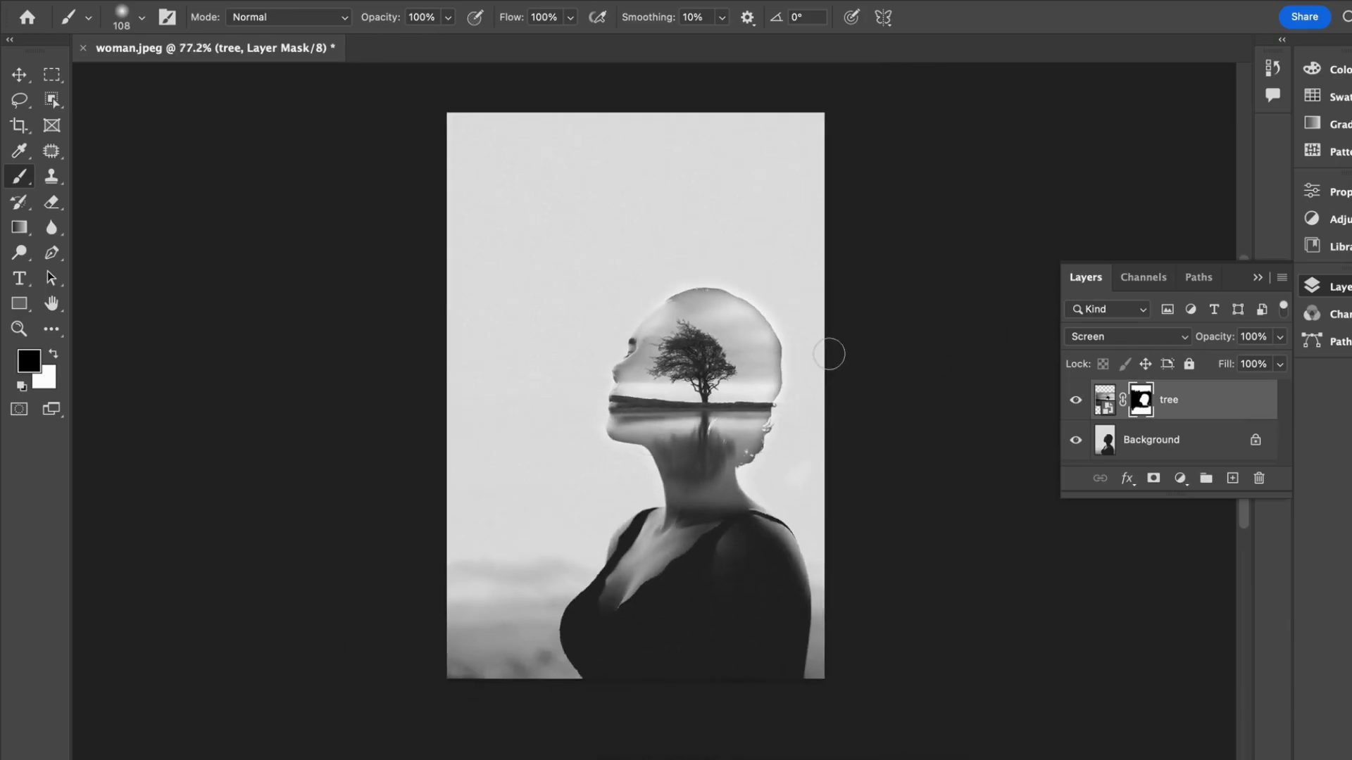
scroll(829, 354, "up", 2)
Step: Switch to Finder and place man.jpeg from the Double Exposure folder into the woman.jpeg composition above the tree layer
left_click(1193, 399)
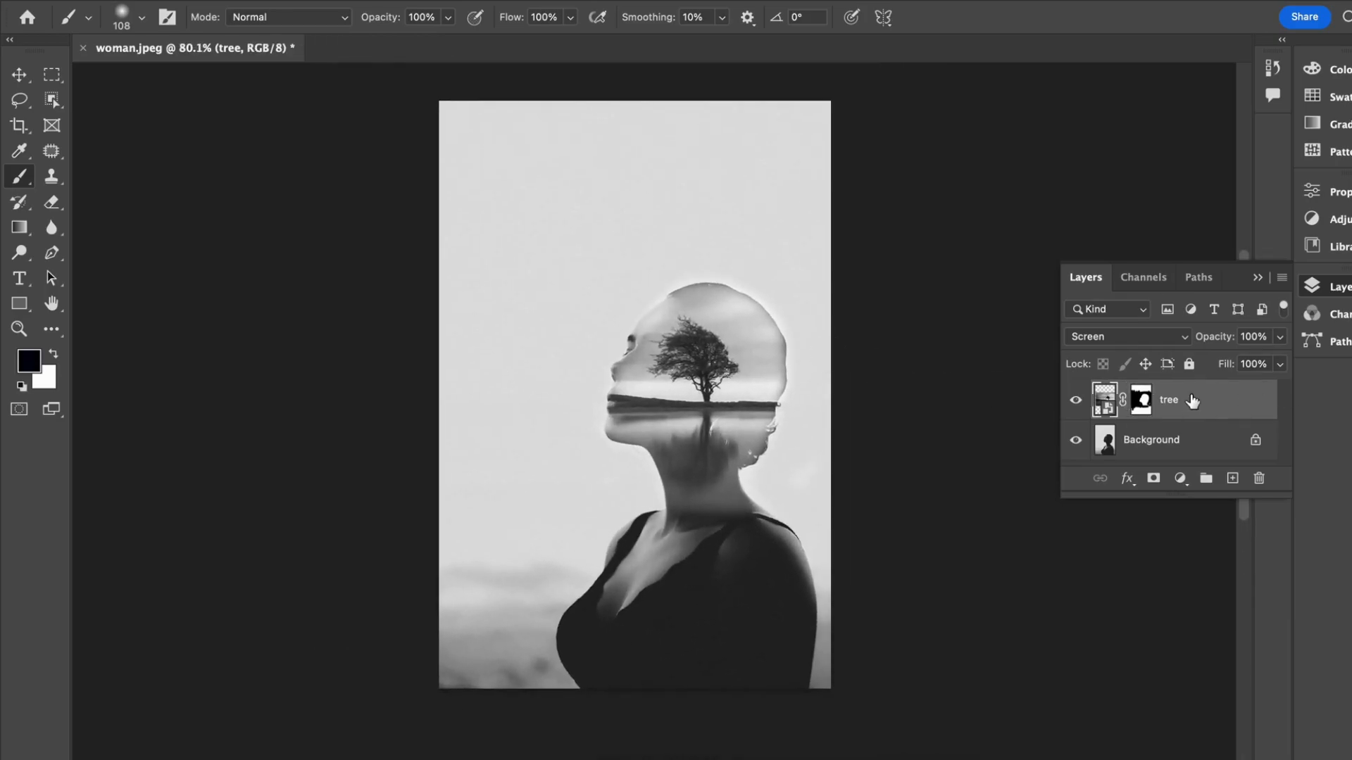
right_click(468, 759)
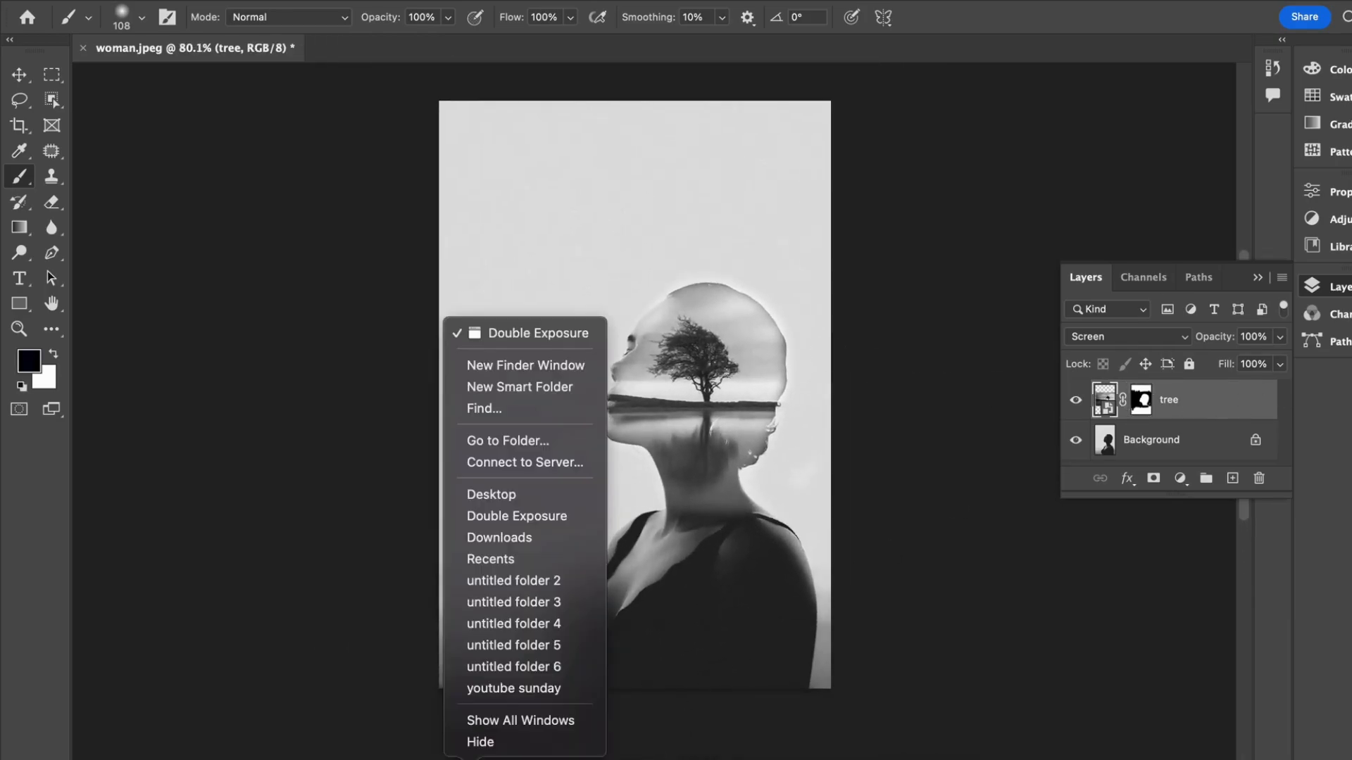
left_click(468, 759)
left_click(469, 759)
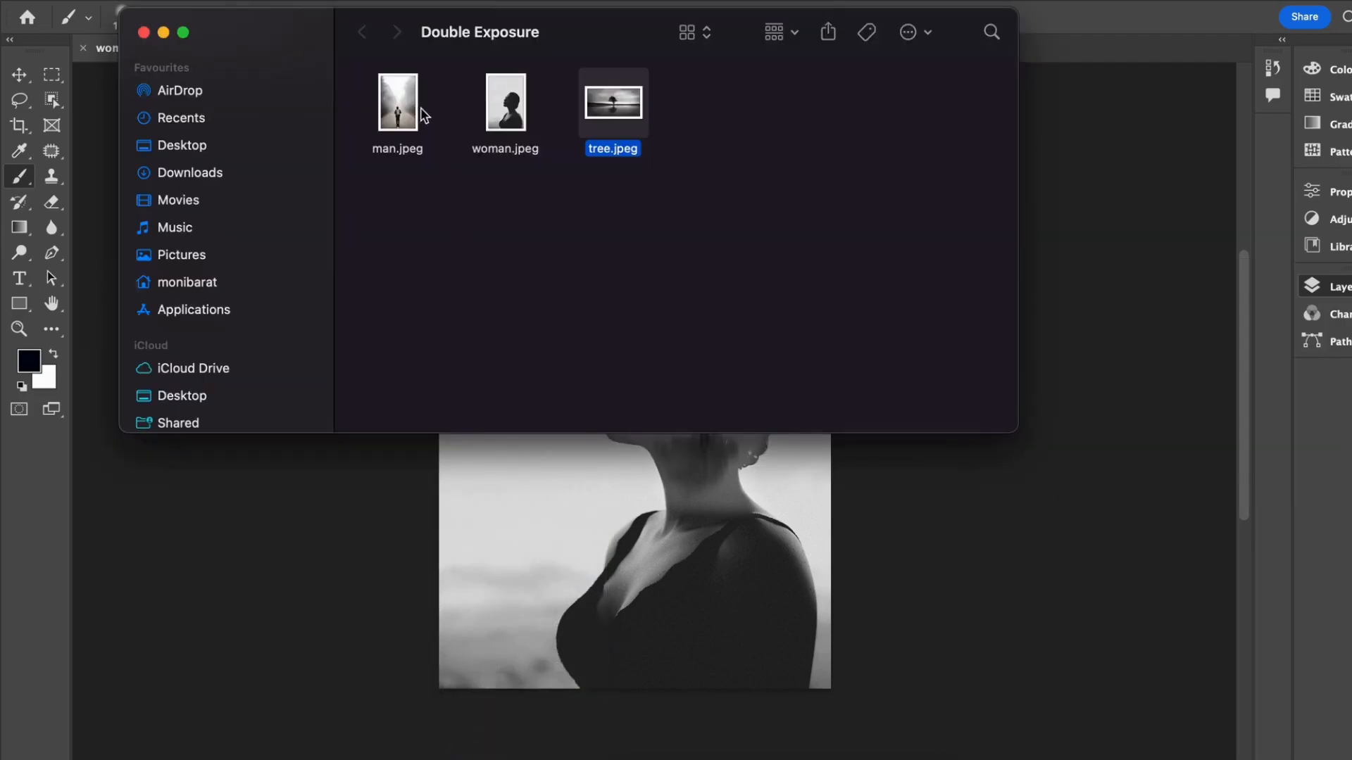
left_click_drag(407, 115, 579, 582)
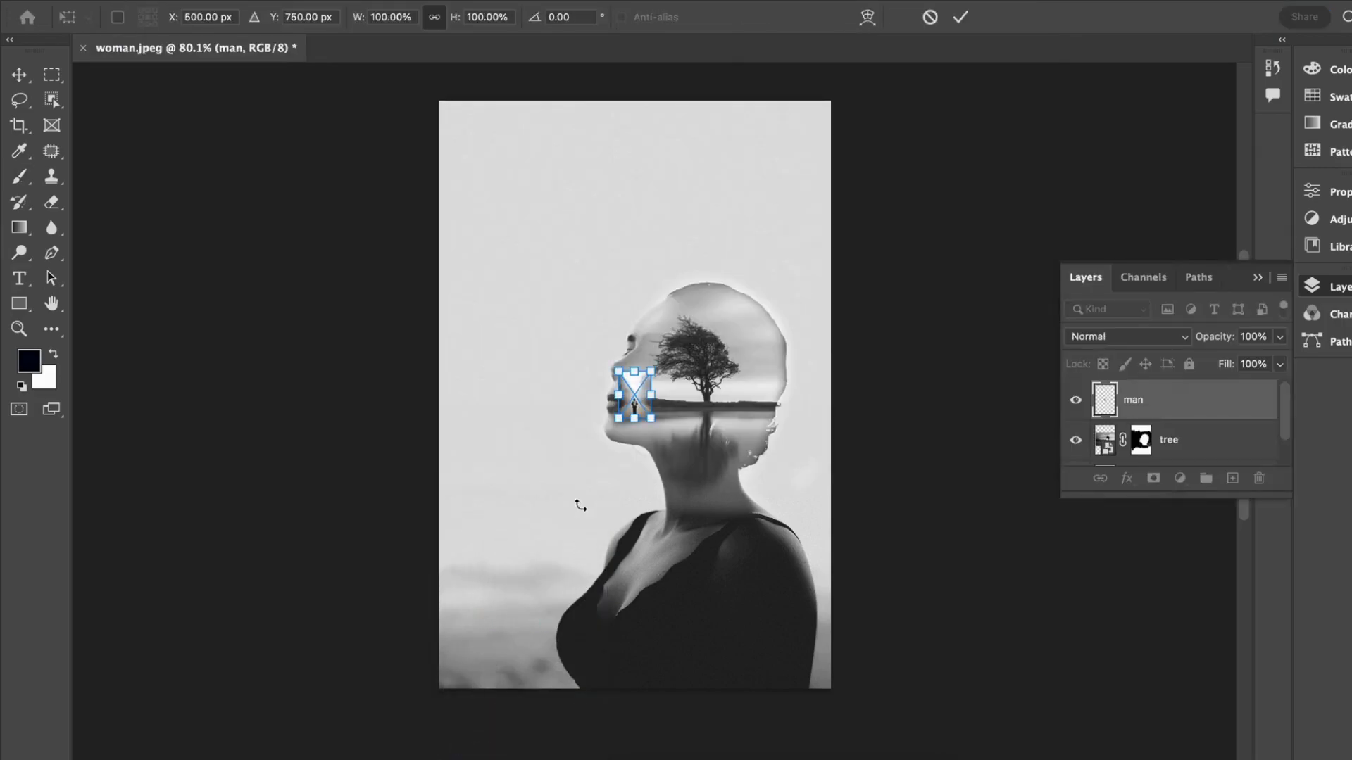
Step: Scale the man image to 598.87%, lower its opacity to 68% and position the man over the woman's neck
left_click_drag(658, 371, 845, 141)
left_click_drag(726, 310, 699, 405)
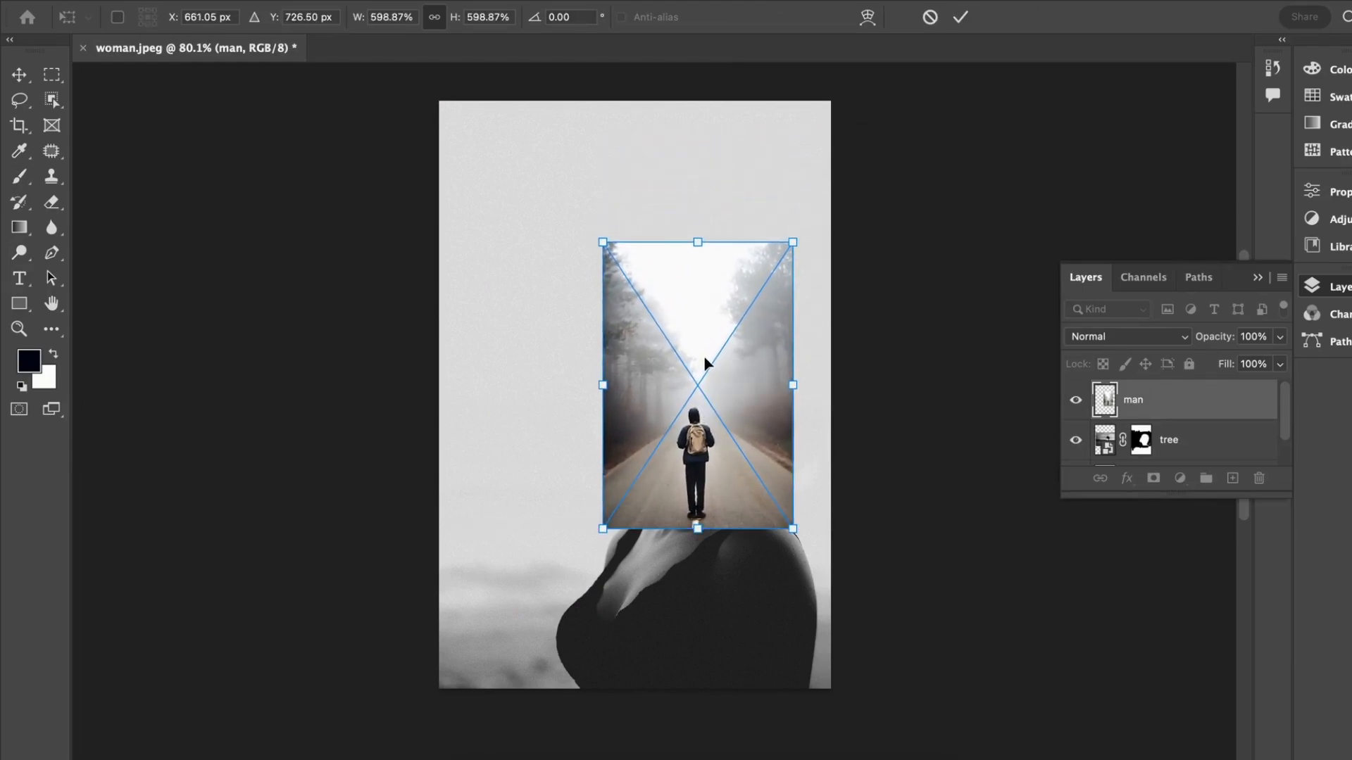
left_click(1282, 343)
left_click(1249, 359)
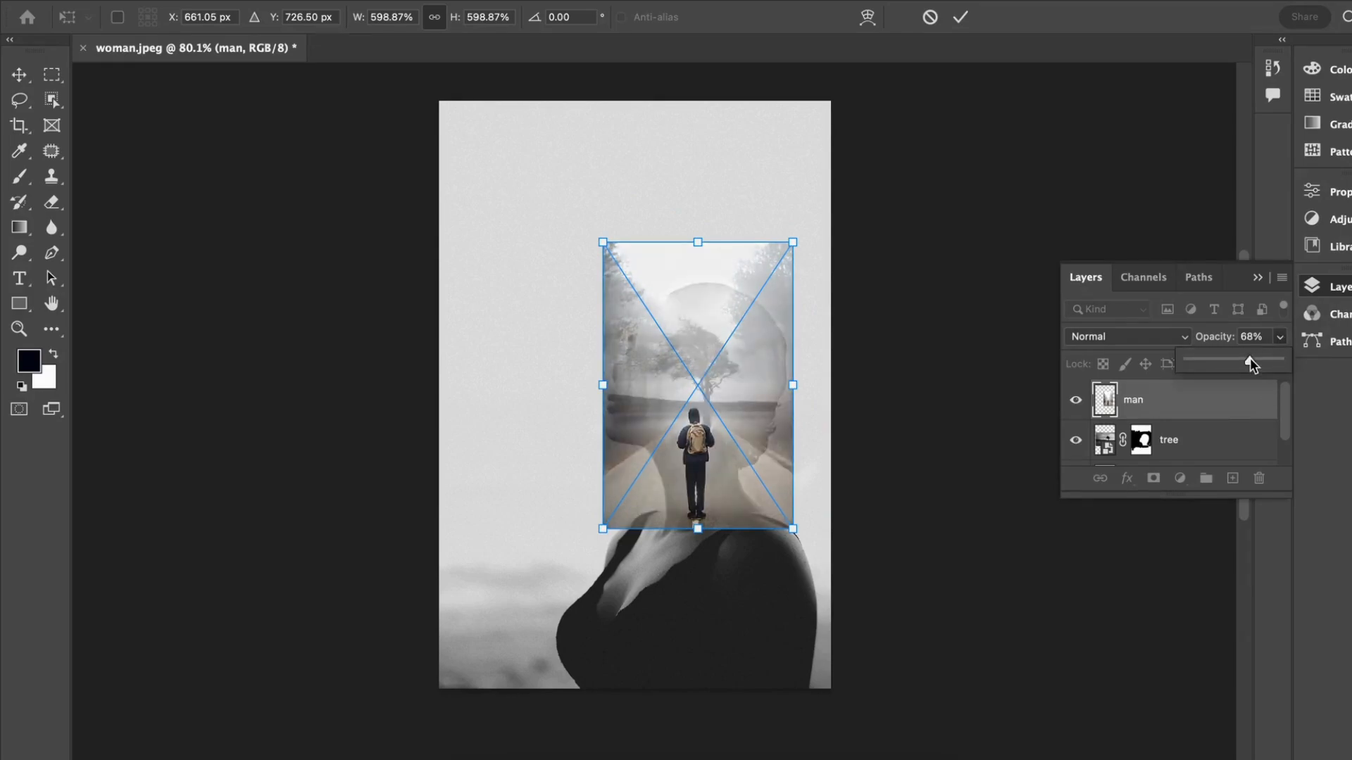
left_click_drag(696, 463, 708, 465)
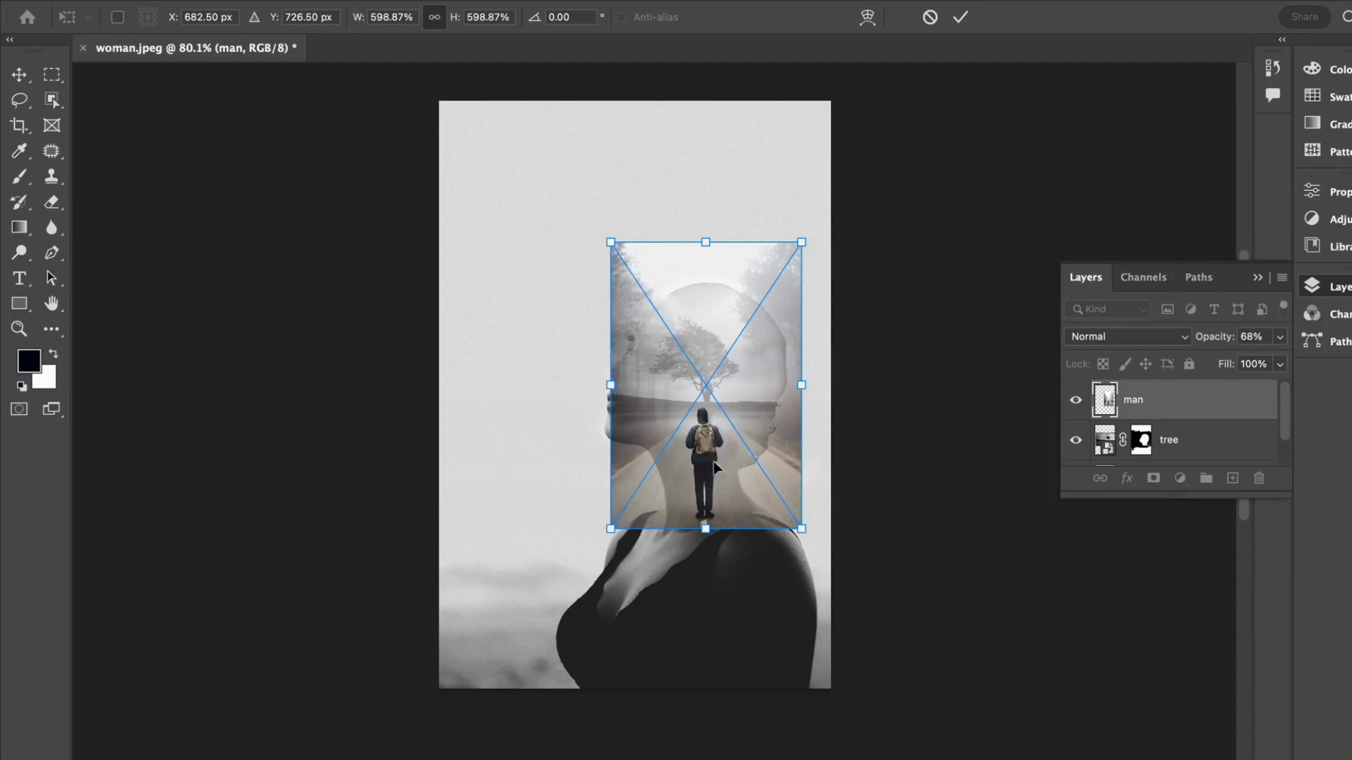
Step: Set the man layer's opacity to 100%, commit its placement and change its blend mode to Lighten
left_click(1280, 341)
left_click_drag(1258, 361, 1286, 362)
key("Return")
left_click(1159, 338)
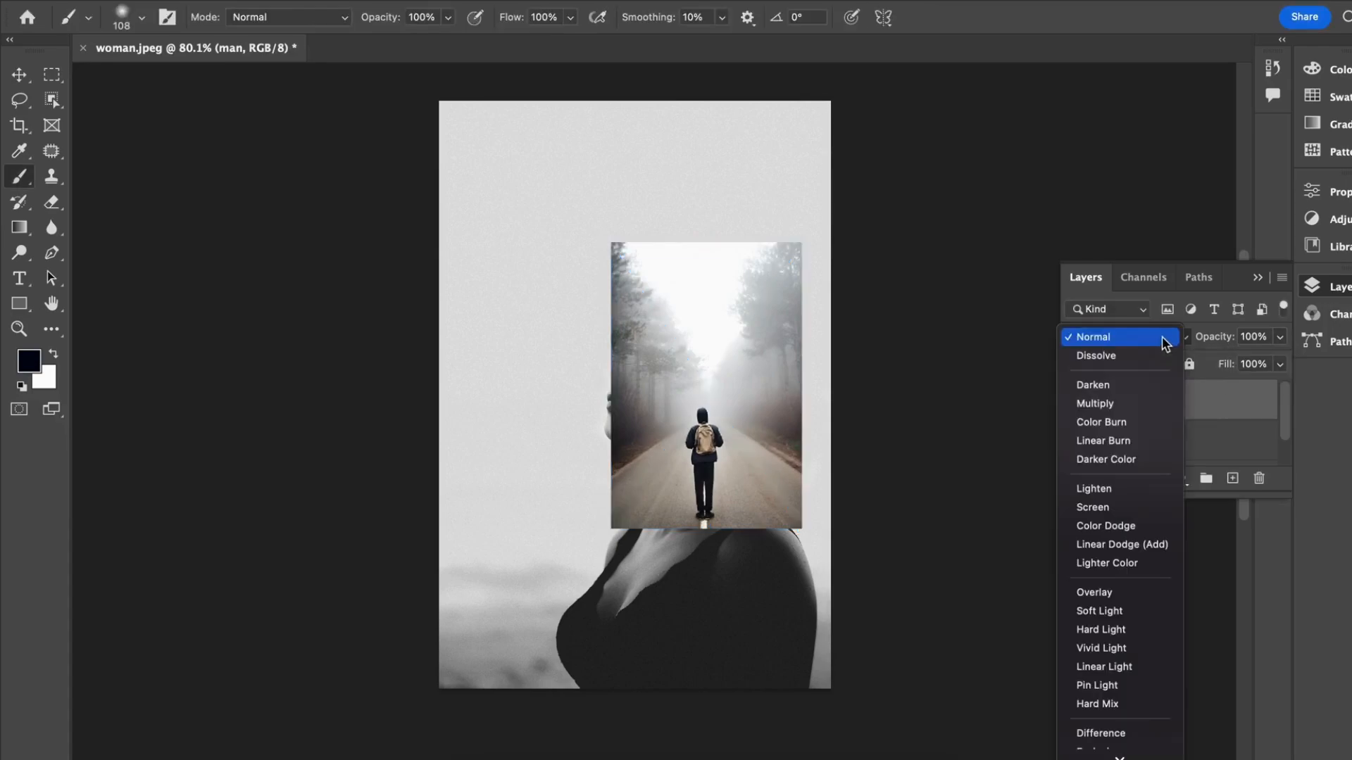
left_click(1142, 487)
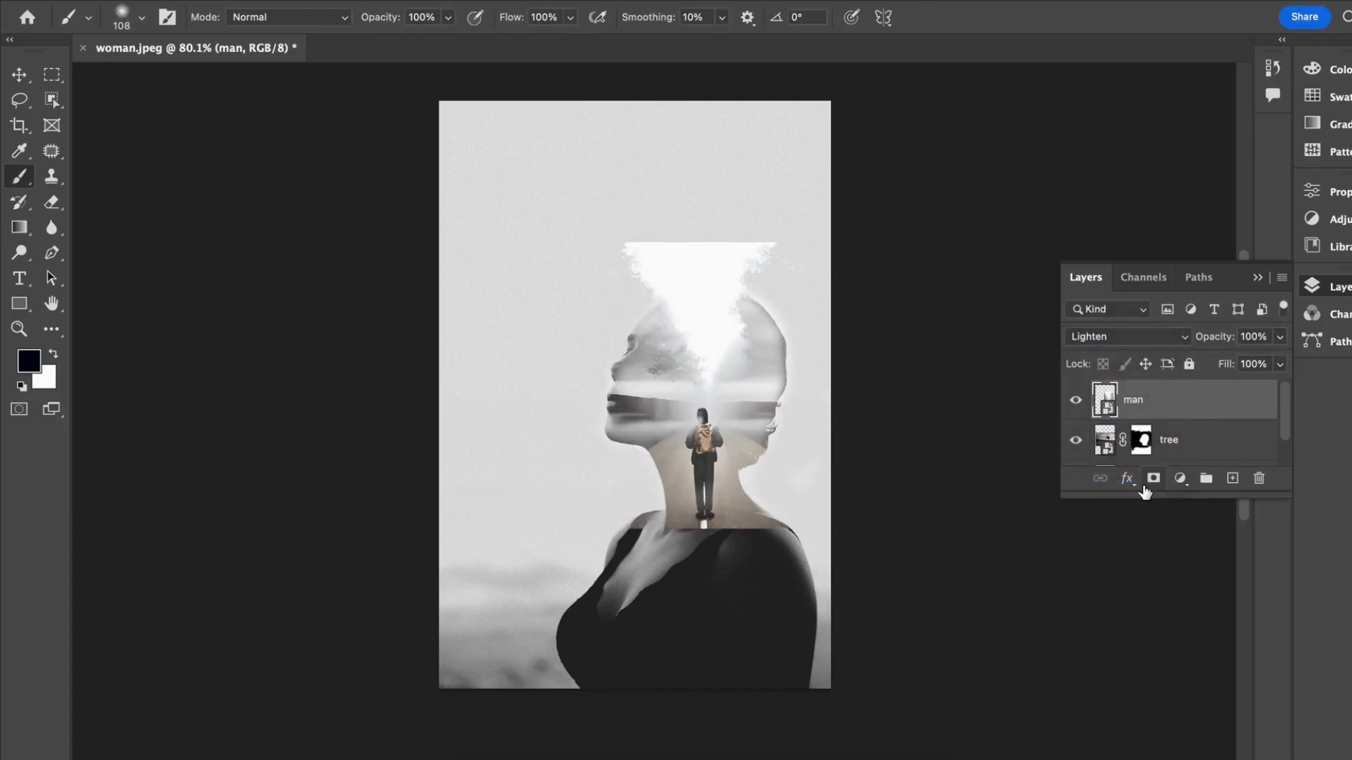
Step: Add a layer mask to the man layer and paint black over its sky and fog covering the tree and horizon
left_click(1147, 484)
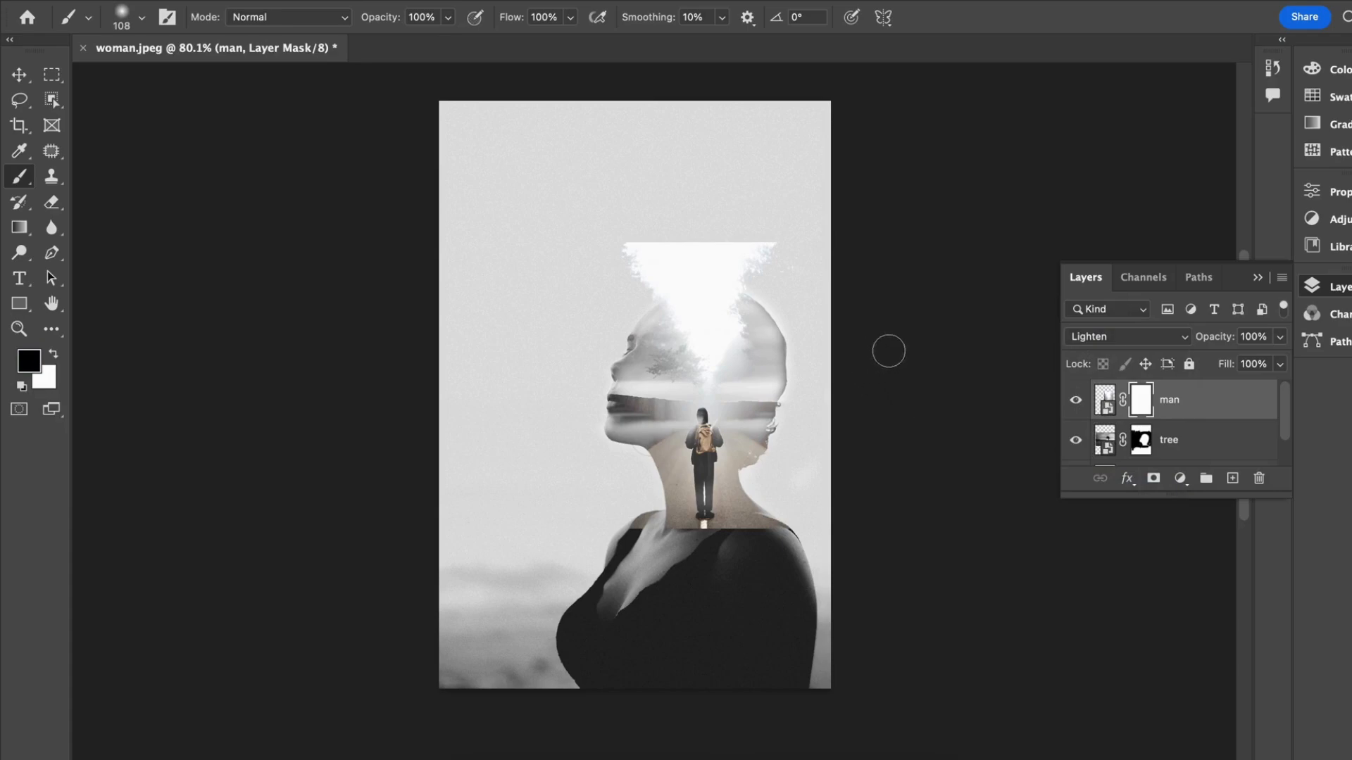
scroll(674, 235, "up", 3)
mouse_move(621, 210)
left_mouse_down()
mouse_move(818, 191)
mouse_move(528, 168)
mouse_move(842, 209)
mouse_move(734, 215)
mouse_move(788, 232)
mouse_move(666, 203)
mouse_move(638, 213)
mouse_move(677, 226)
mouse_move(631, 251)
mouse_move(794, 270)
mouse_move(596, 256)
mouse_move(729, 258)
mouse_move(687, 319)
mouse_move(743, 338)
mouse_move(661, 346)
mouse_move(728, 366)
mouse_move(758, 348)
mouse_move(653, 304)
mouse_move(631, 330)
mouse_move(746, 243)
mouse_move(605, 365)
mouse_move(831, 415)
left_mouse_up()
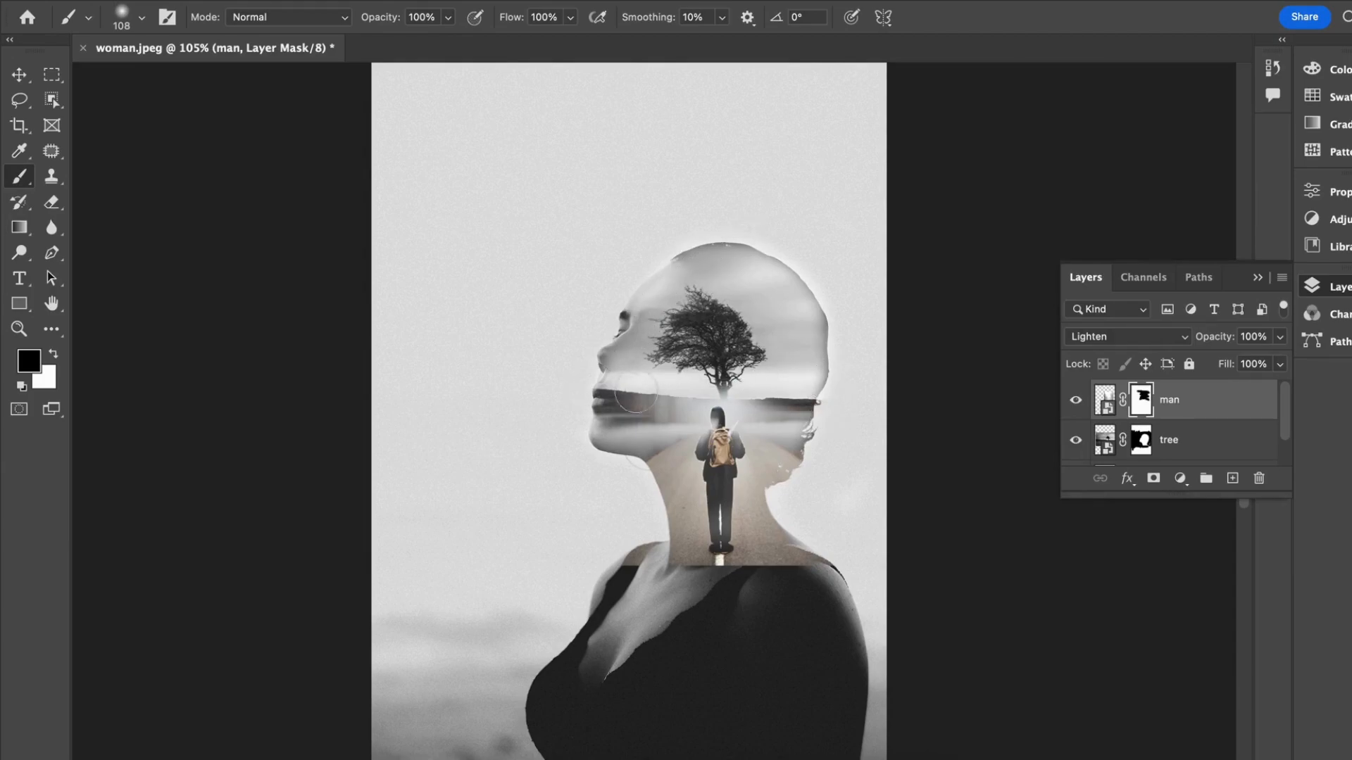
left_click_drag(645, 399, 664, 379)
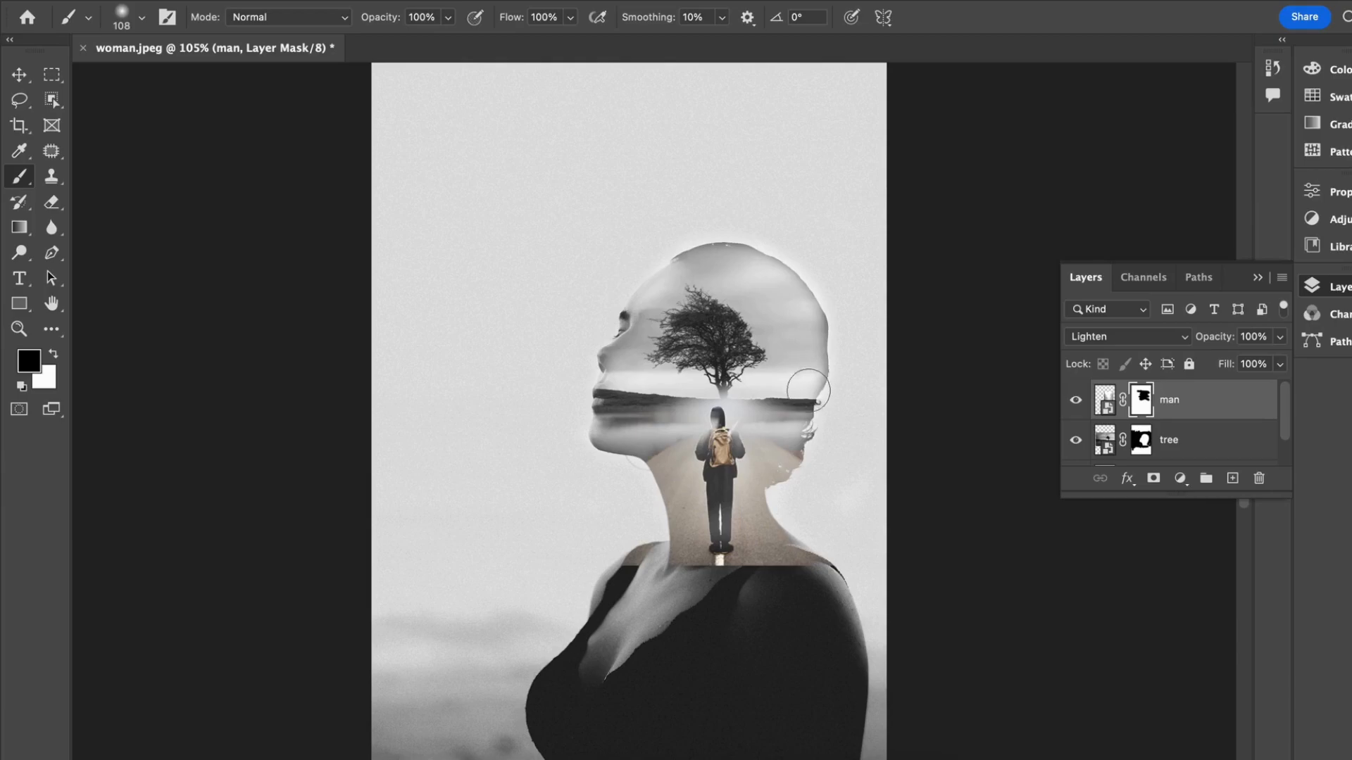
mouse_move(794, 408)
left_mouse_down()
mouse_move(736, 374)
mouse_move(668, 376)
mouse_move(604, 459)
mouse_move(691, 399)
mouse_move(748, 390)
left_mouse_up()
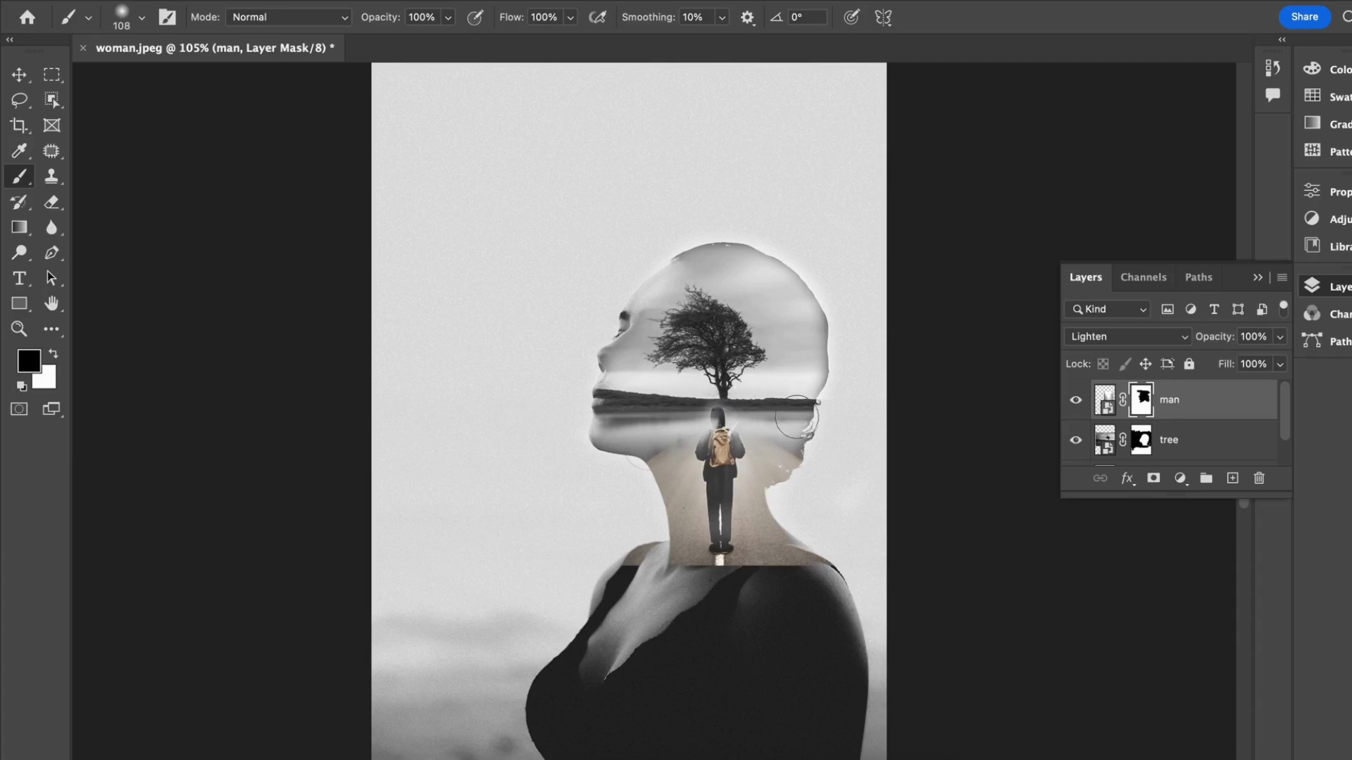
Step: Paint black on the man layer's mask along the road's hard lower edge to blend it into the woman's neck and shoulders
scroll(751, 468, "down", 2)
mouse_move(600, 504)
left_mouse_down()
mouse_move(620, 543)
mouse_move(635, 499)
left_mouse_up()
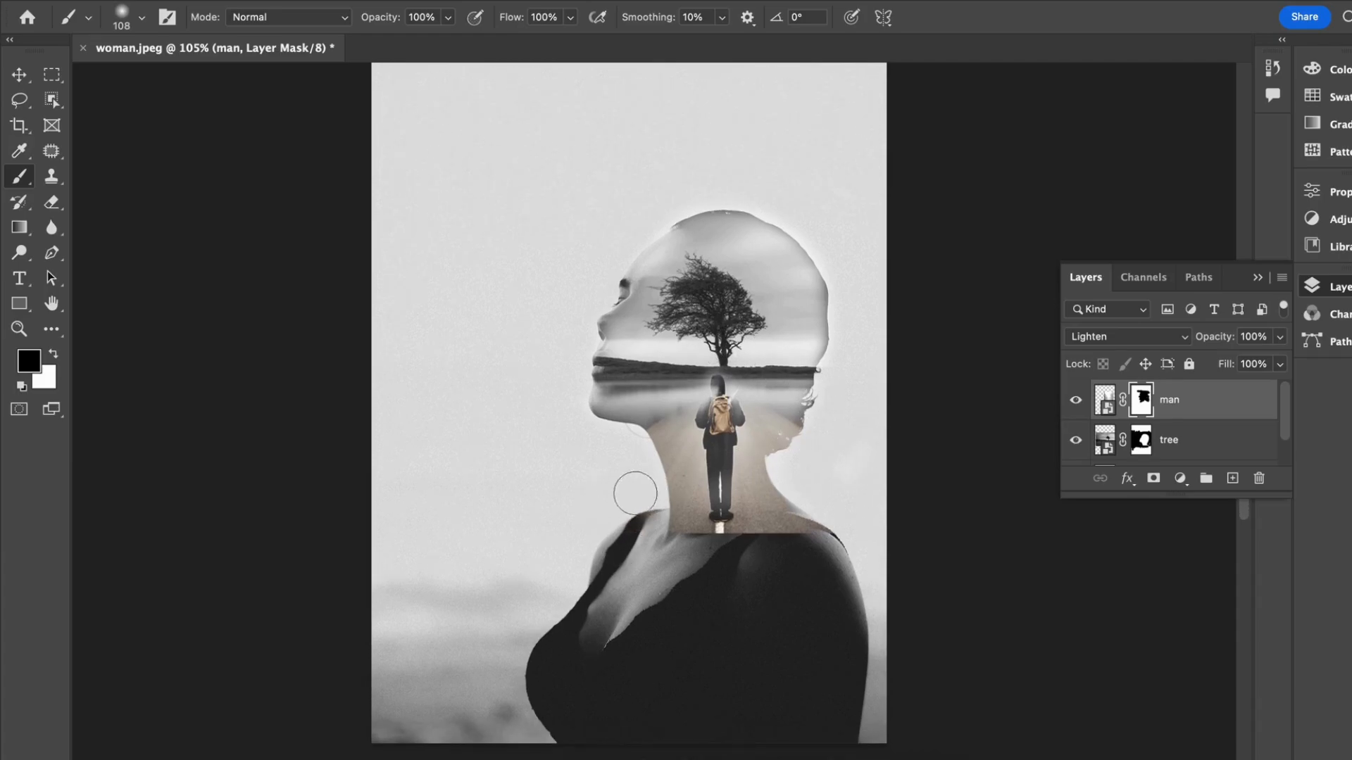
scroll(690, 568, "down", 2)
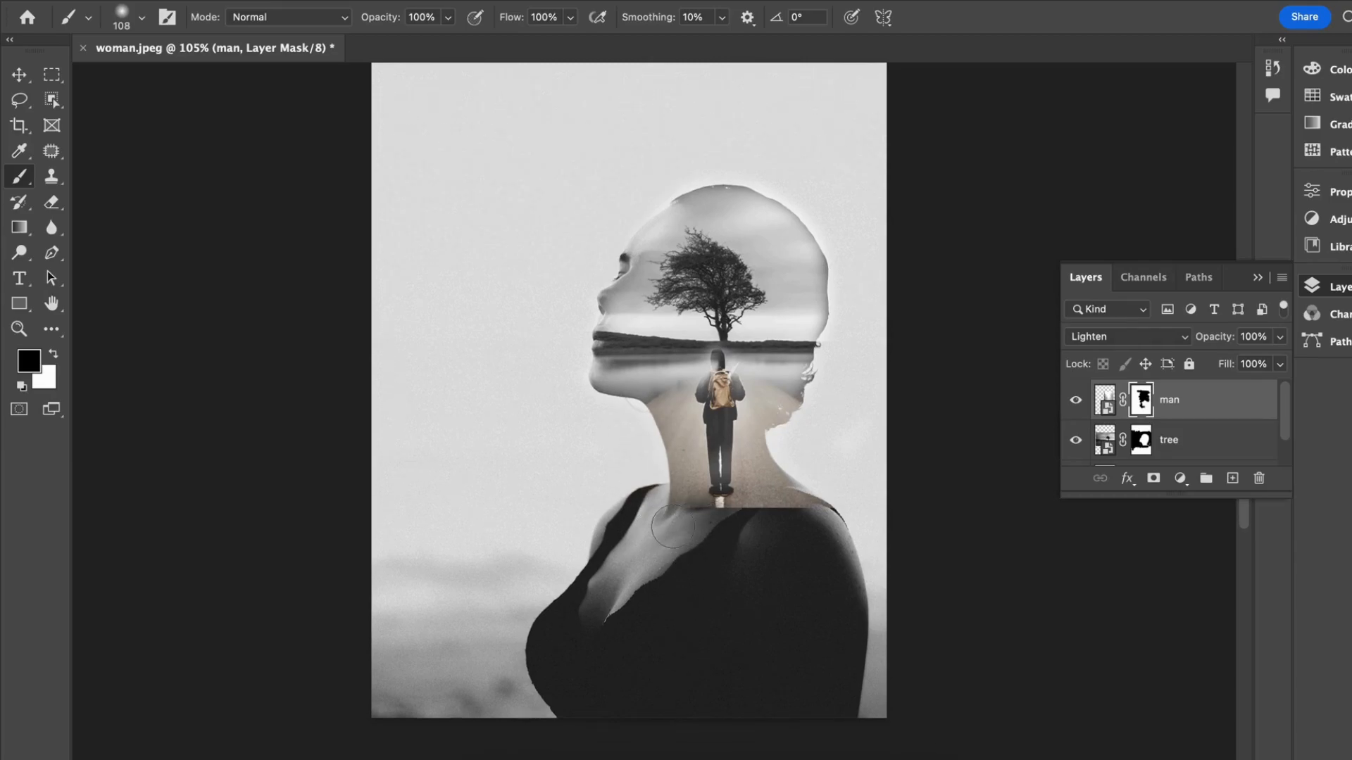
mouse_move(713, 526)
left_mouse_down()
mouse_move(782, 527)
mouse_move(713, 528)
mouse_move(801, 526)
left_mouse_up()
mouse_move(756, 528)
left_mouse_down()
mouse_move(822, 523)
mouse_move(705, 526)
mouse_move(655, 551)
left_mouse_up()
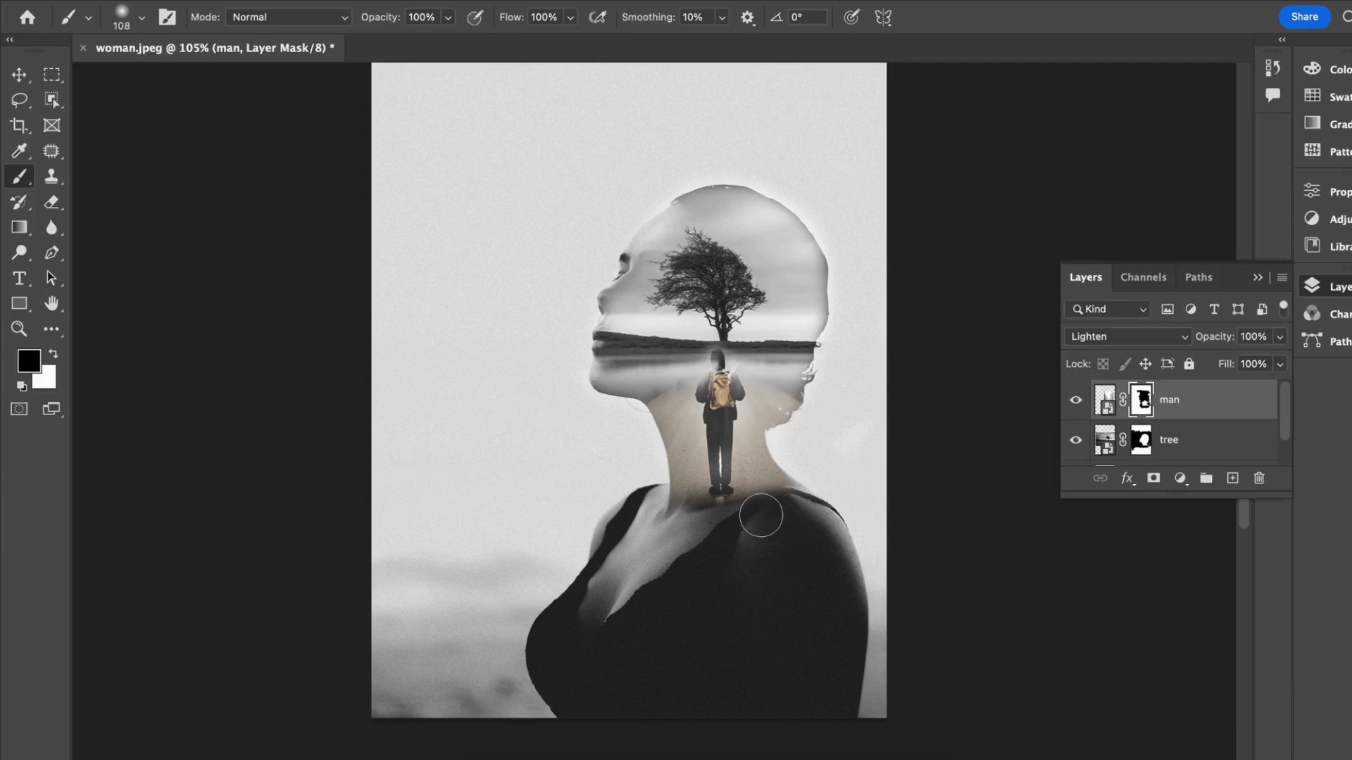
Step: Add a Color Lookup adjustment layer above the man layer and load the TealOrangePlusContrast.3DL 3DLUT file
scroll(927, 465, "up", 3)
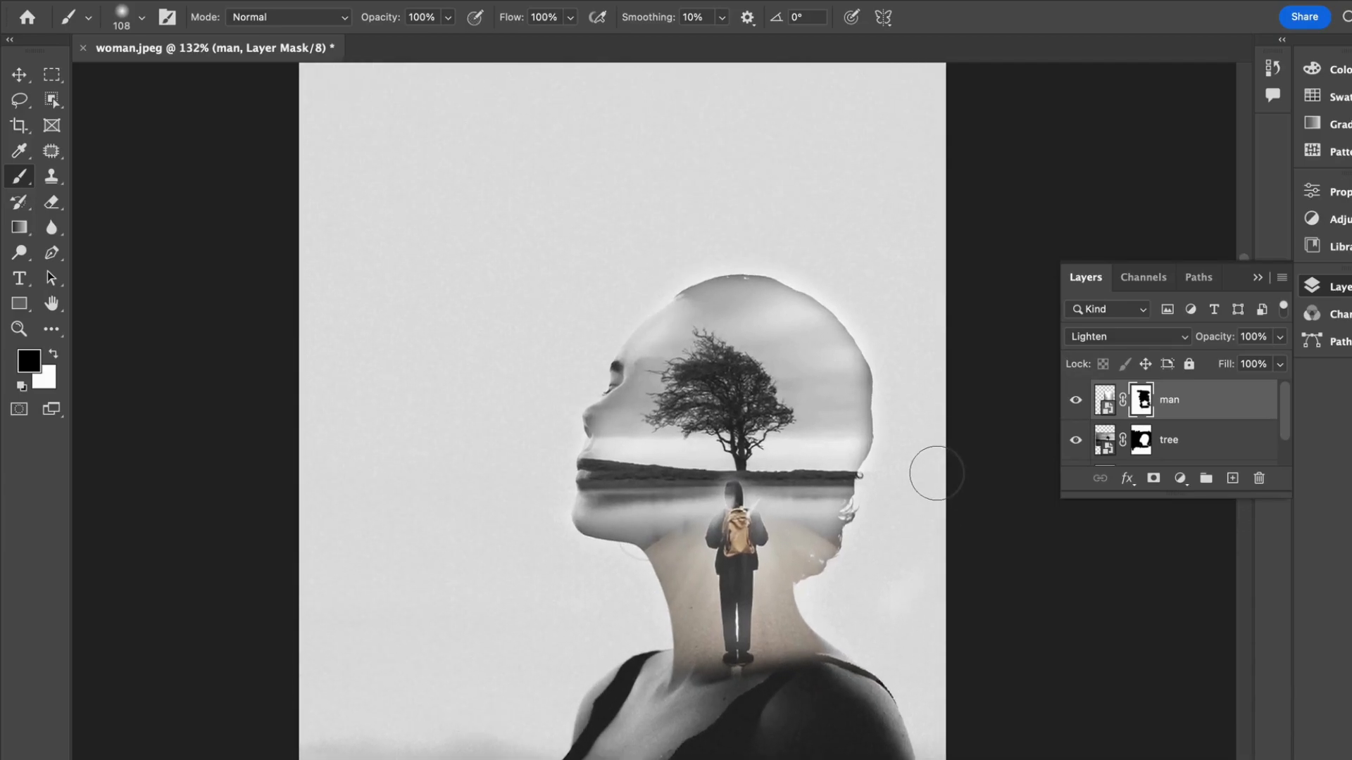
scroll(936, 471, "up", 5)
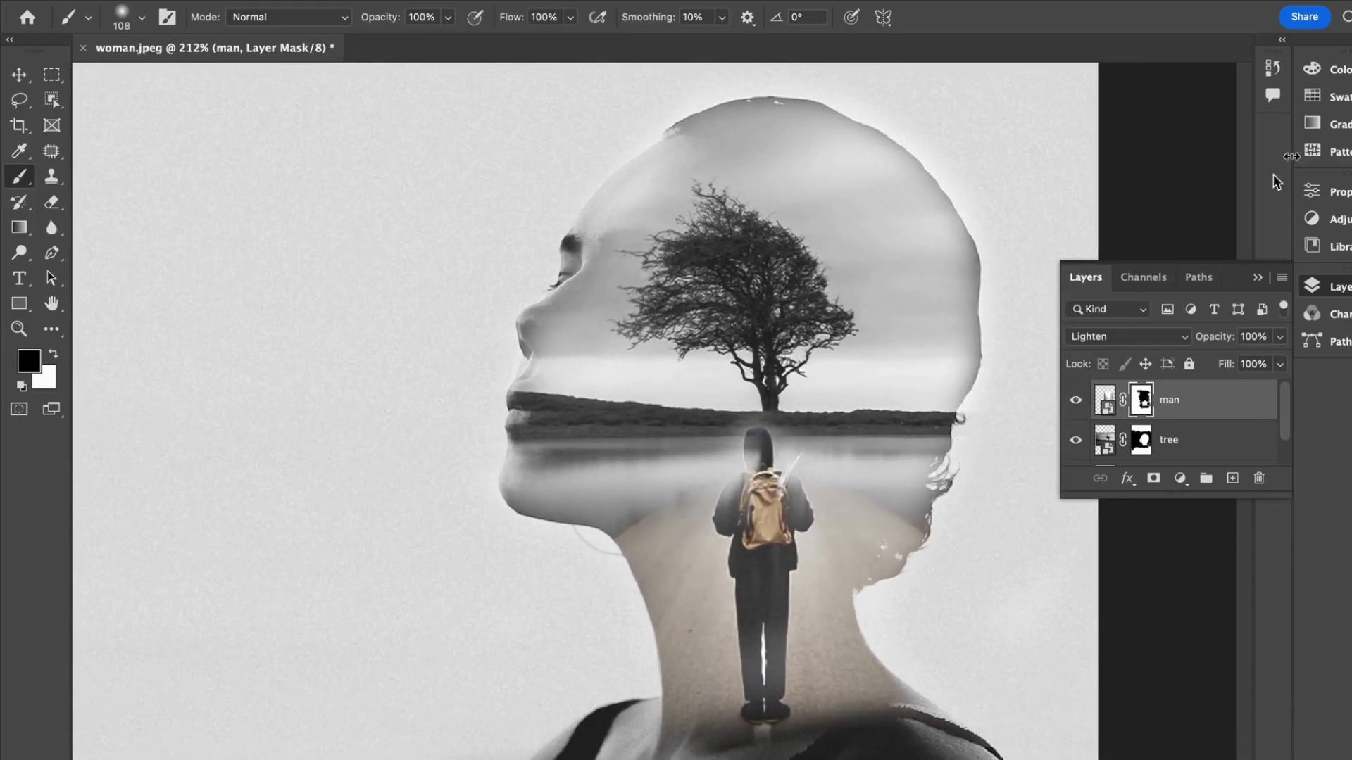
left_click(1180, 478)
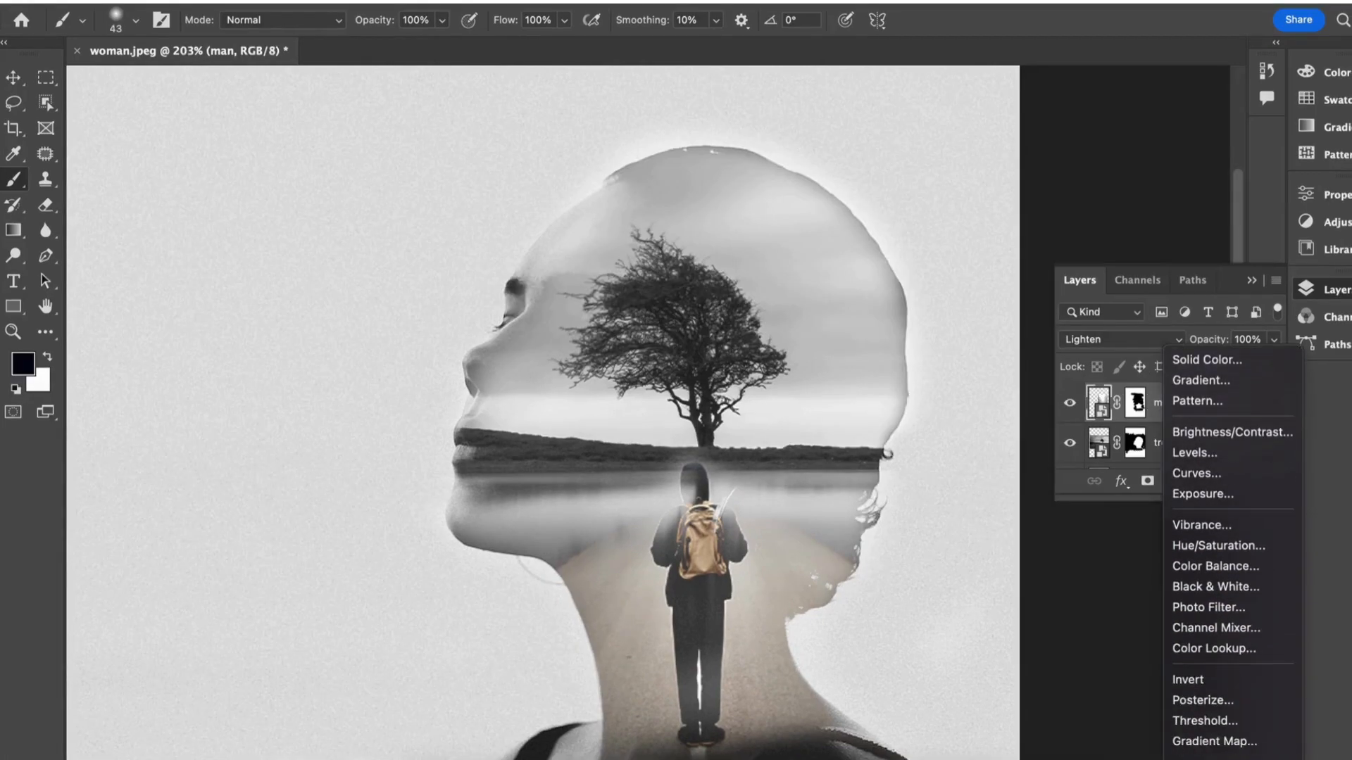
left_click(1218, 642)
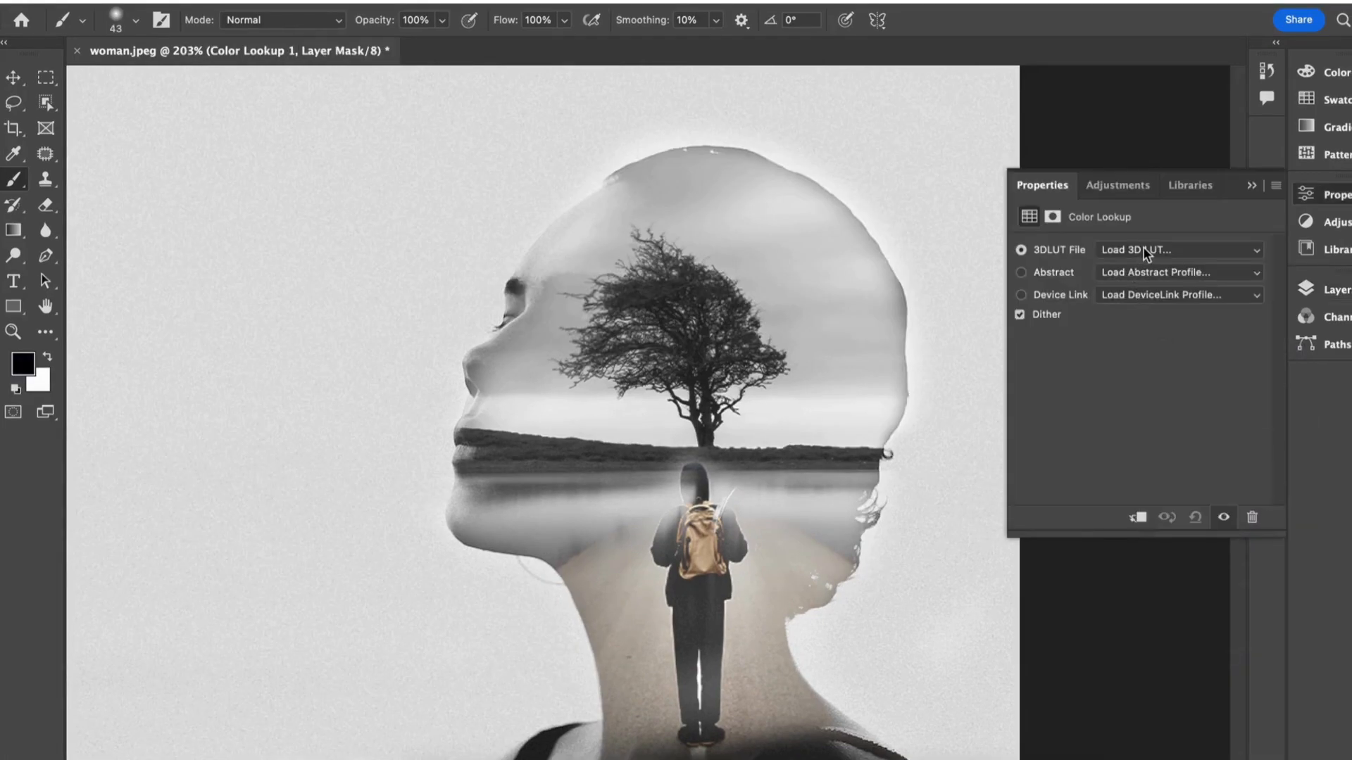
left_click(1142, 250)
left_click(1129, 744)
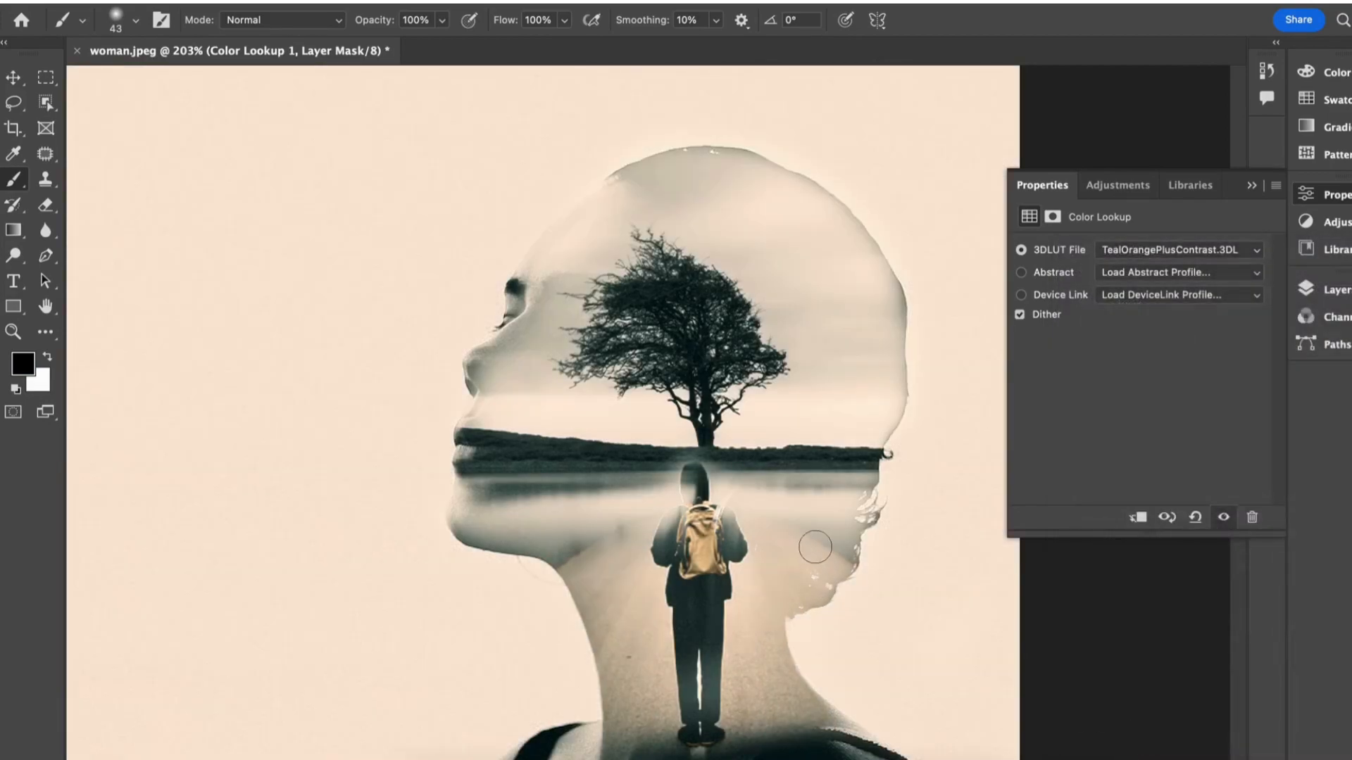
key("super+minus")
key("super+minus")
key("super+minus")
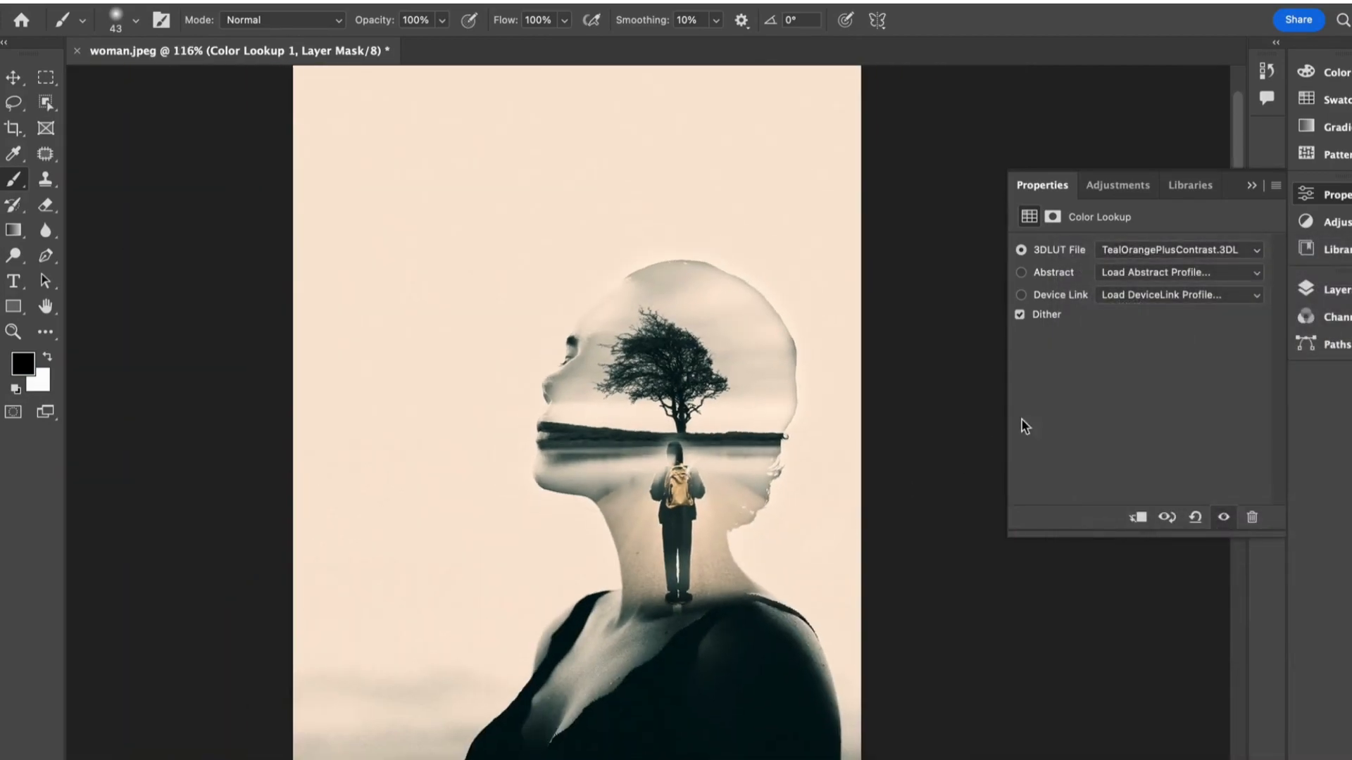
left_click(1252, 185)
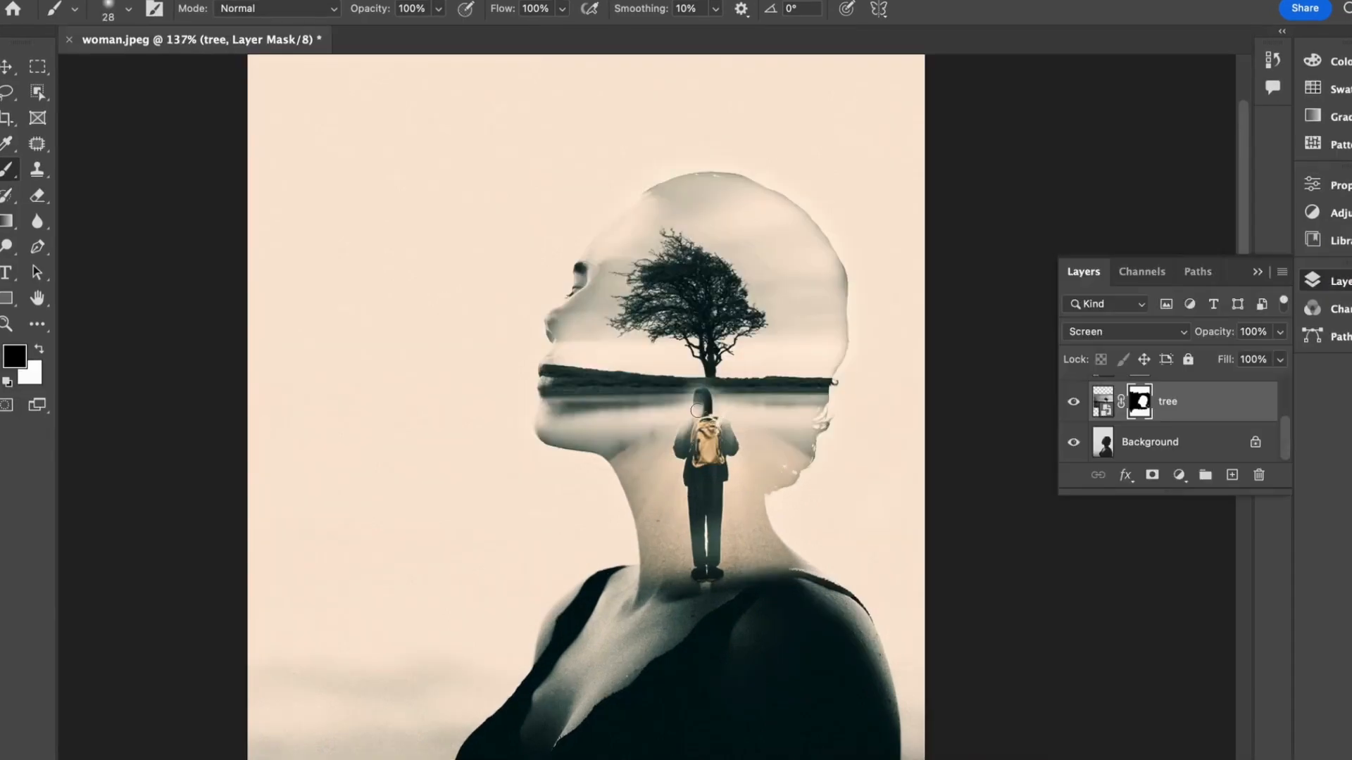